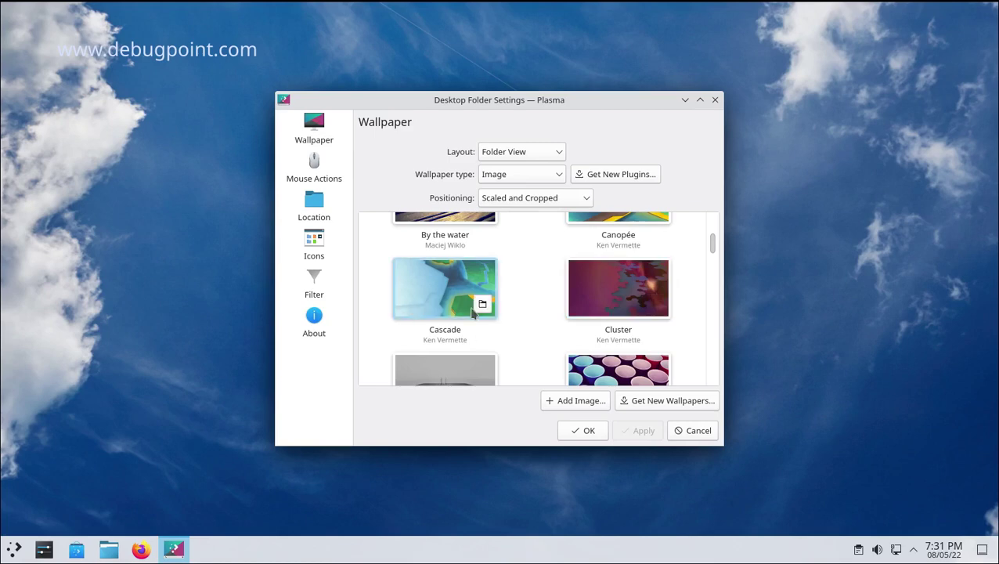
# Apply the Cascade image as the desktop wallpaper and close the wallpaper settings
pyautogui.scroll(-2, 468, 306)
pyautogui.scroll(1, 455, 288)
pyautogui.click(429, 261)
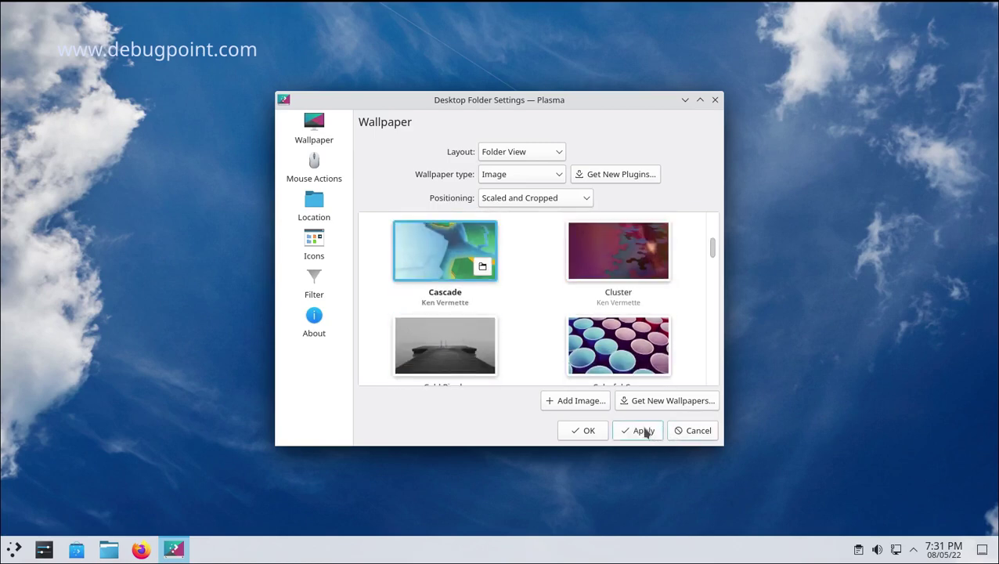
pyautogui.click(643, 430)
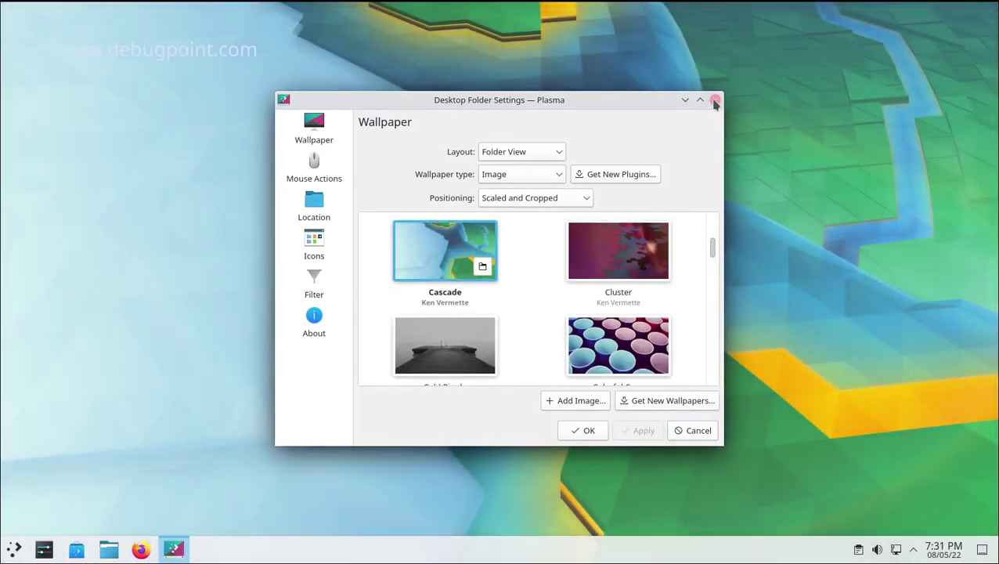
pyautogui.click(715, 99)
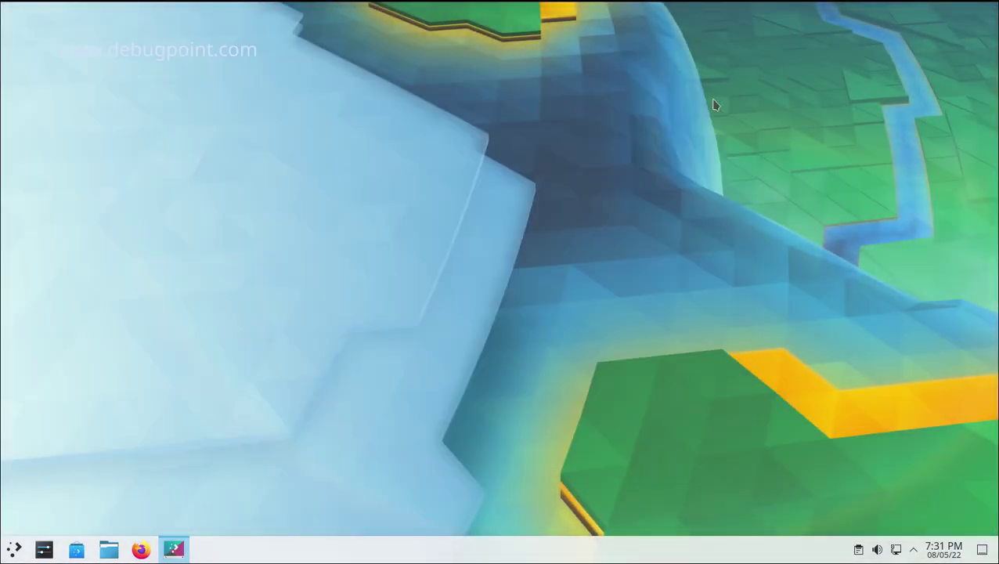
# Open the Colors page of the Appearance settings in System Settings and move its window towards the desktop's upper-right area
pyautogui.click(15, 550)
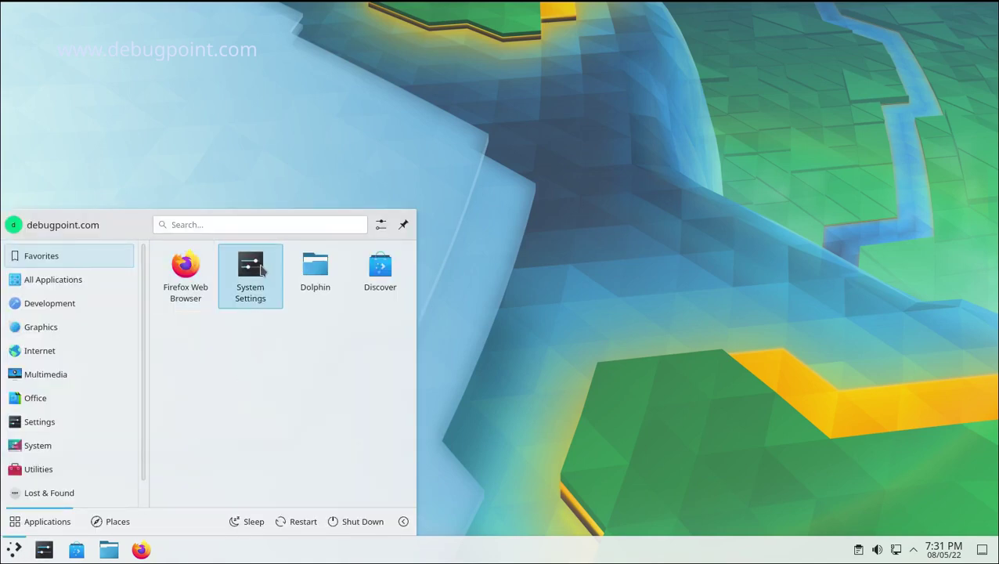
pyautogui.click(261, 270)
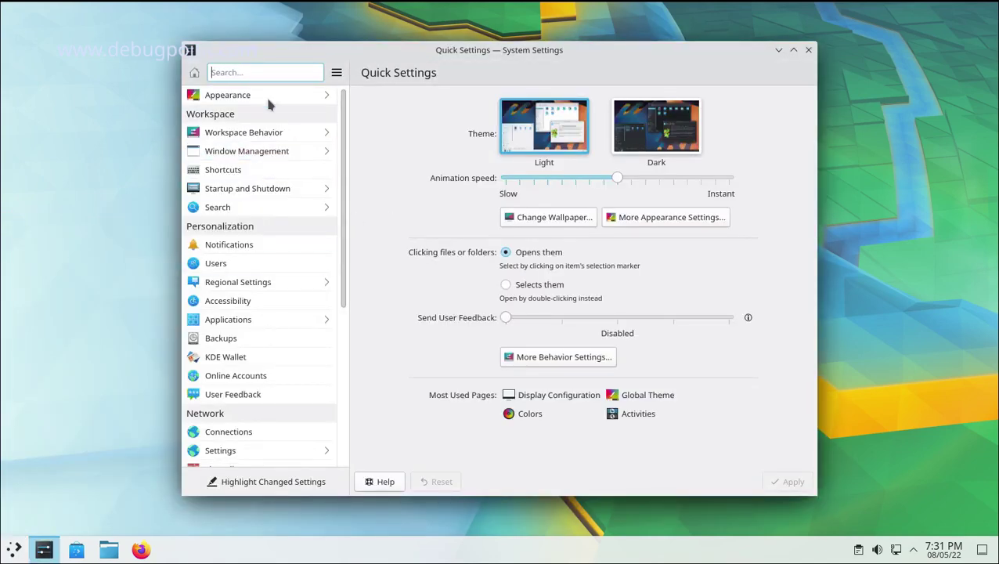
pyautogui.click(268, 100)
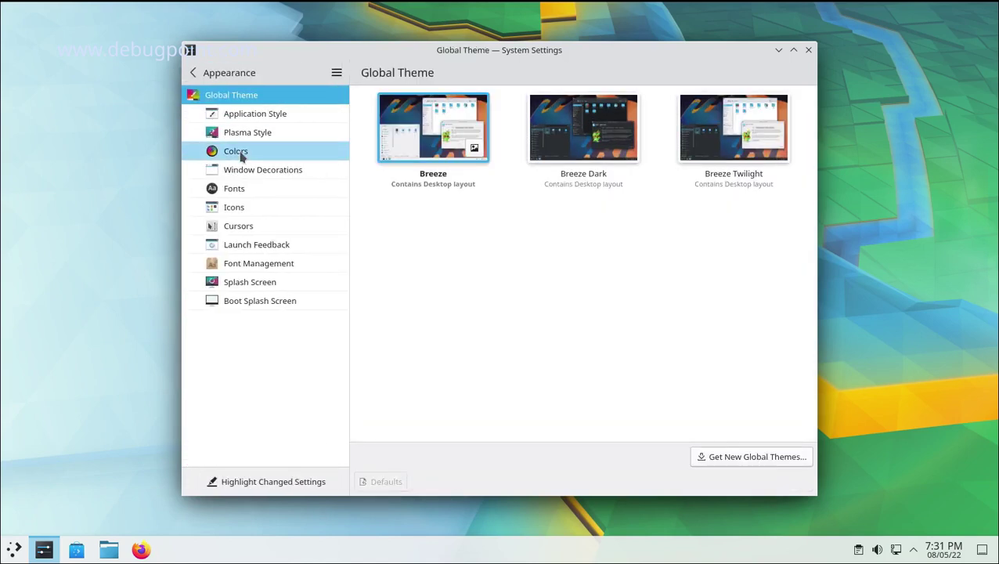
pyautogui.click(242, 155)
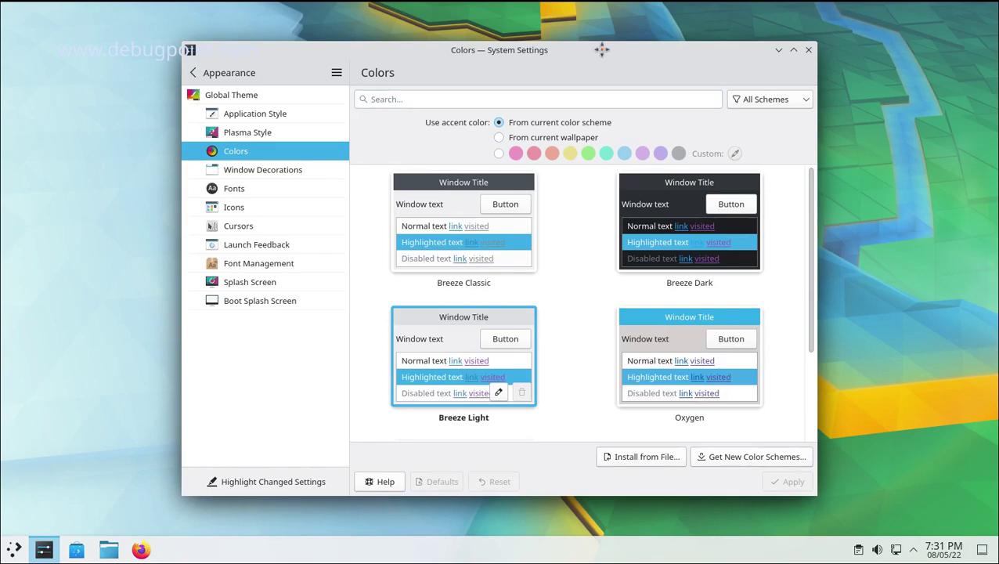
pyautogui.moveTo(597, 47); pyautogui.dragTo(737, 33)
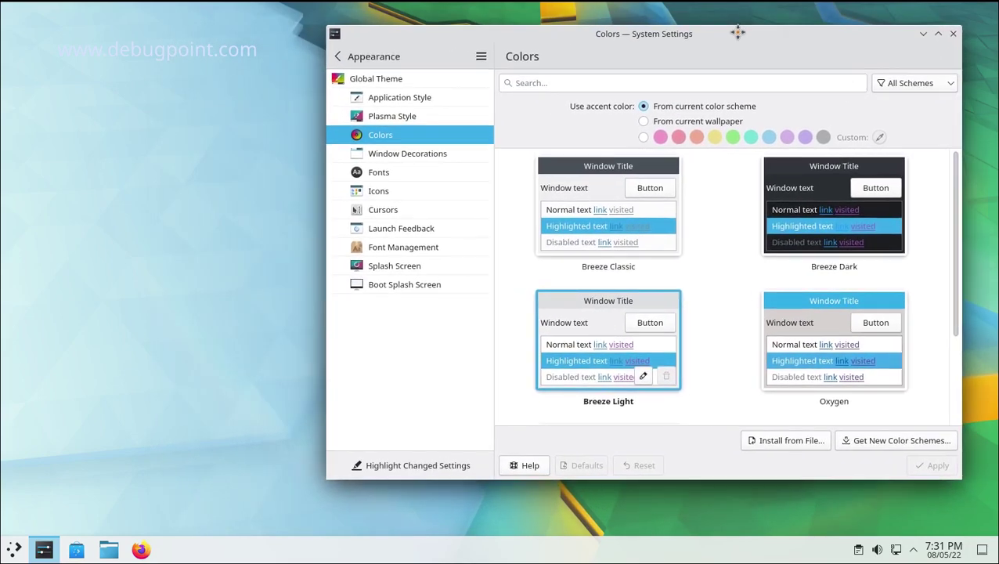
# Open the Home folder in Dolphin and move its shrunken window to the free area beside System Settings
pyautogui.click(109, 550)
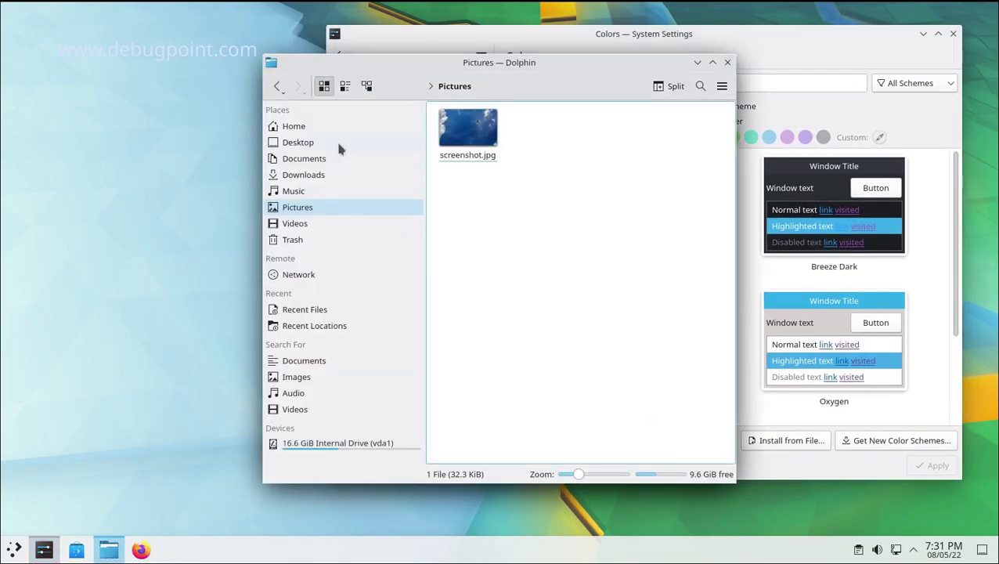
pyautogui.click(336, 141)
pyautogui.click(334, 126)
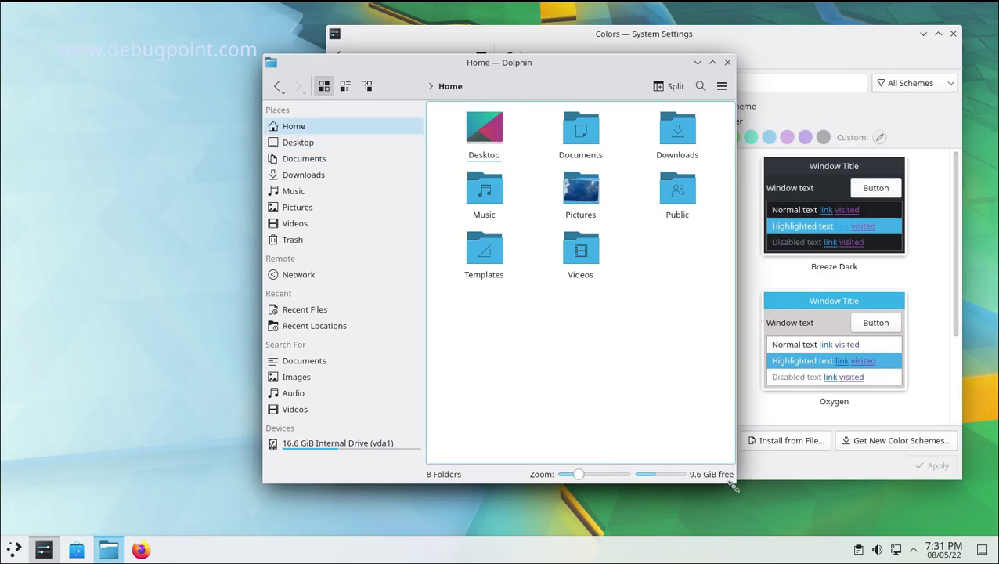
pyautogui.moveTo(728, 463); pyautogui.dragTo(708, 326)
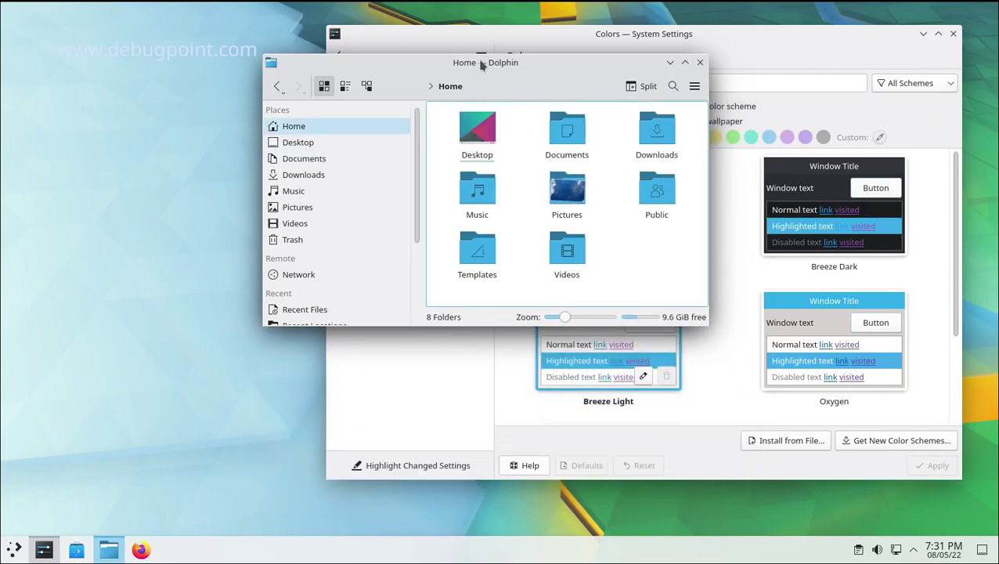
pyautogui.moveTo(482, 65); pyautogui.dragTo(240, 106)
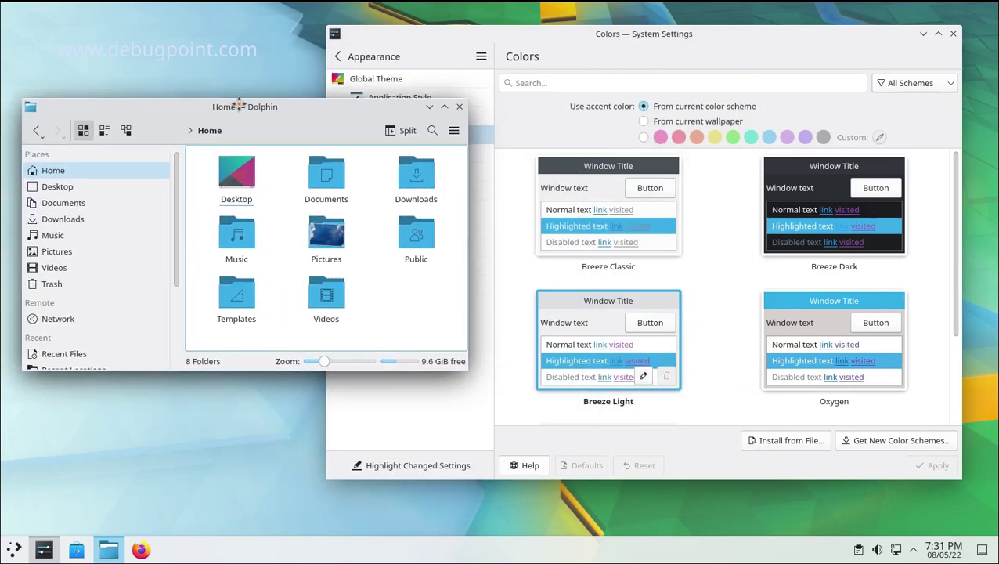
# Resize and position the Dolphin and System Settings windows side by side without overlap, narrowing Dolphin's Places sidebar
pyautogui.click(415, 45)
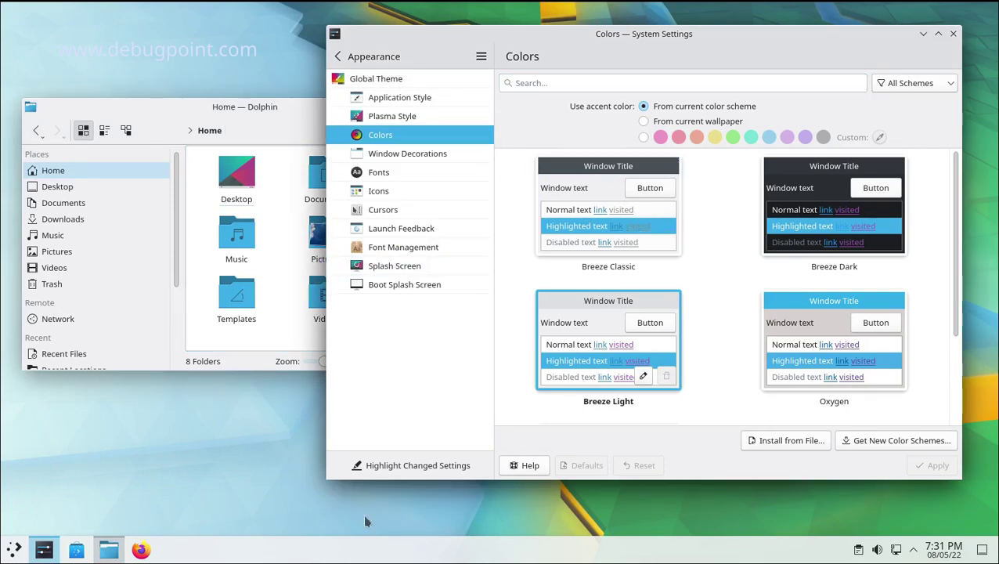
pyautogui.moveTo(329, 482); pyautogui.dragTo(329, 497)
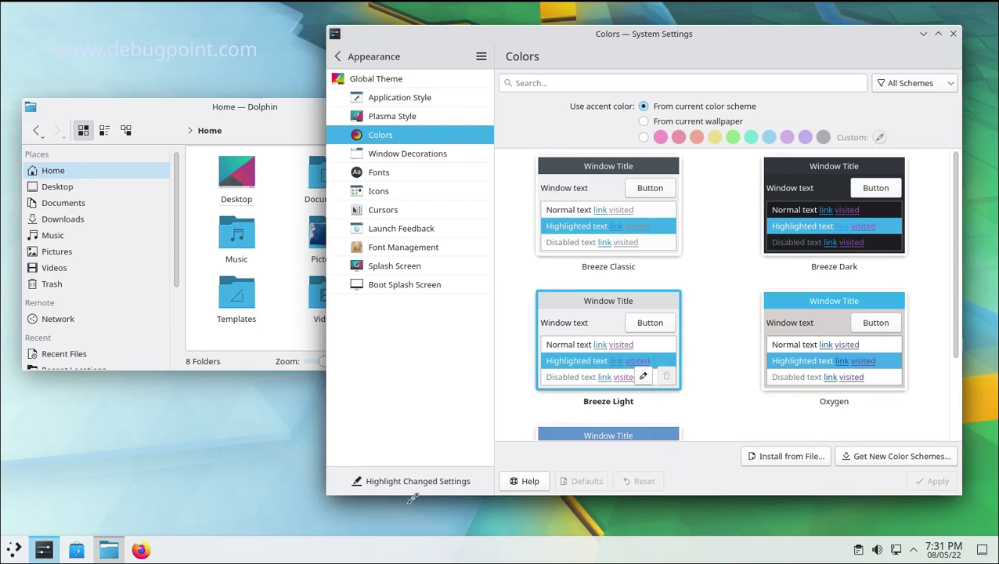
pyautogui.click(245, 110)
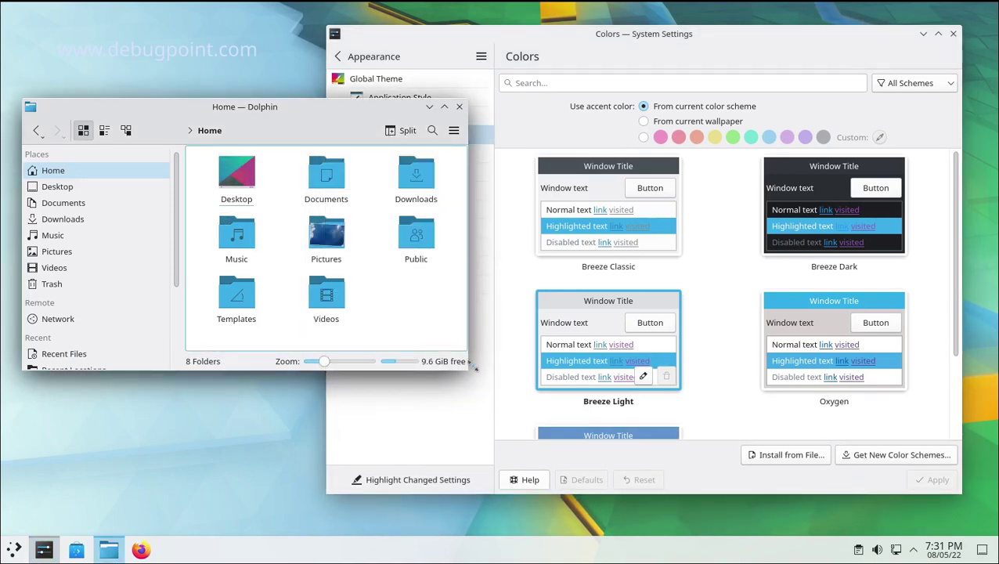
pyautogui.moveTo(467, 378); pyautogui.dragTo(324, 448)
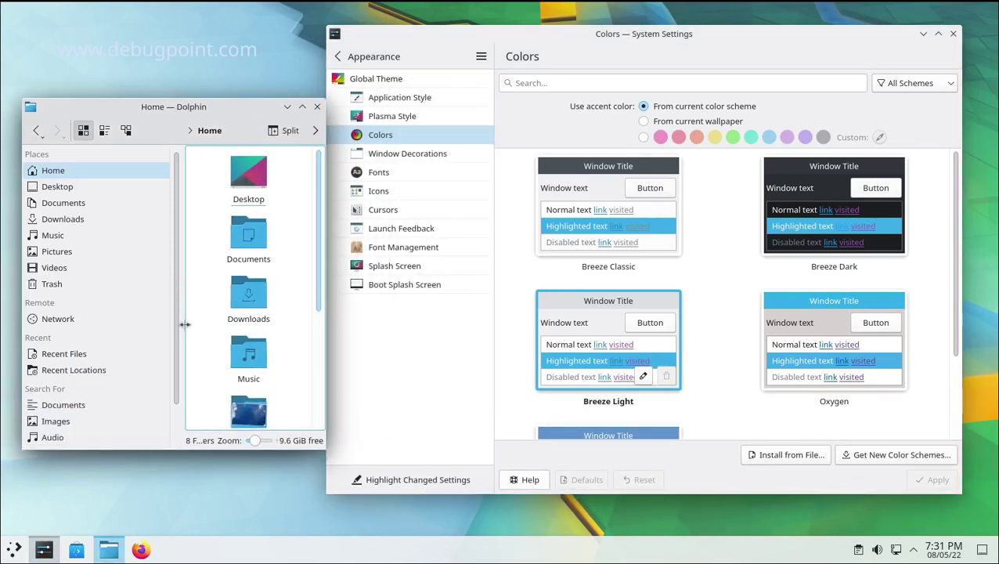
pyautogui.moveTo(181, 322); pyautogui.dragTo(113, 329)
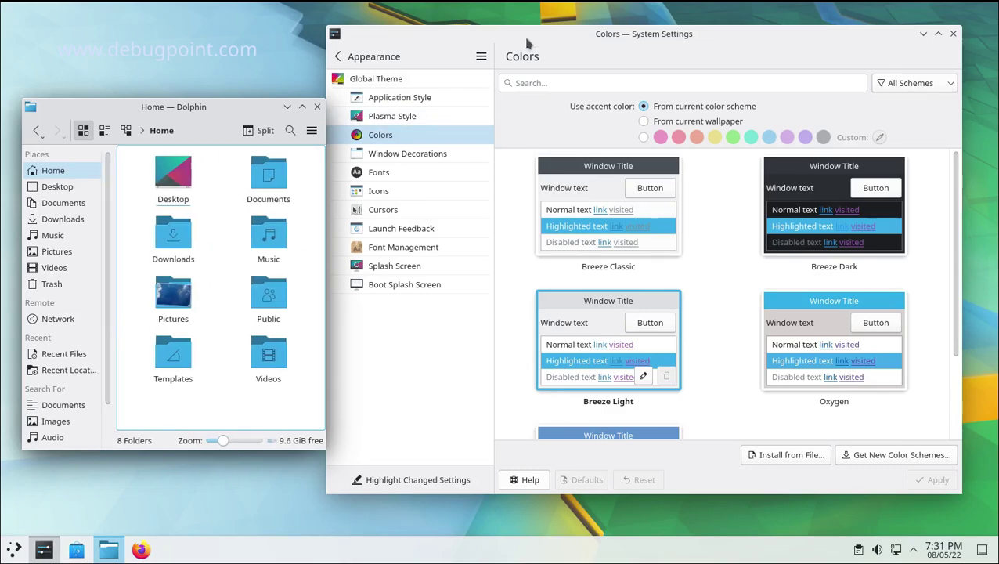
pyautogui.moveTo(530, 35); pyautogui.dragTo(550, 25)
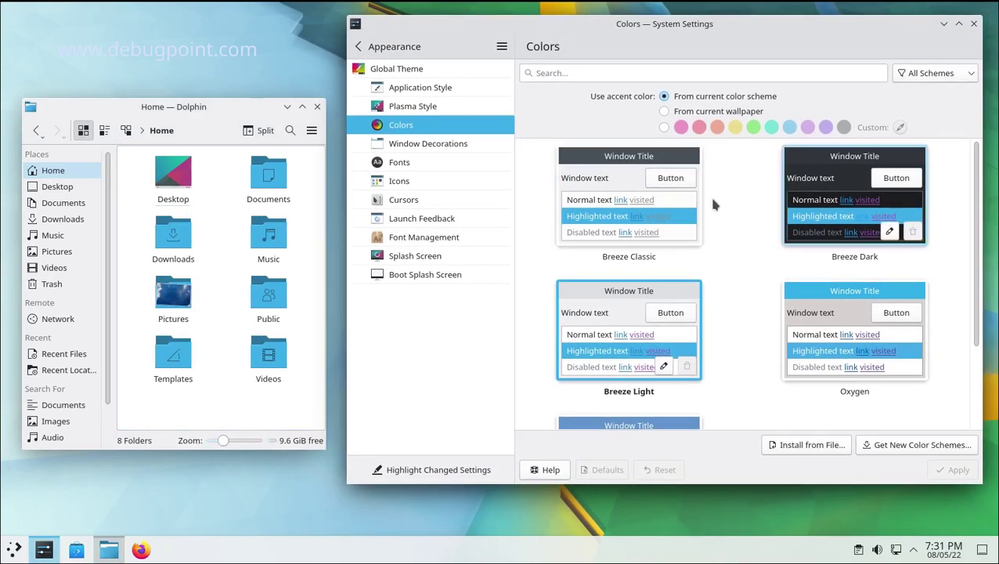
# Set the accent color to follow the current wallpaper and apply the change
pyautogui.click(702, 115)
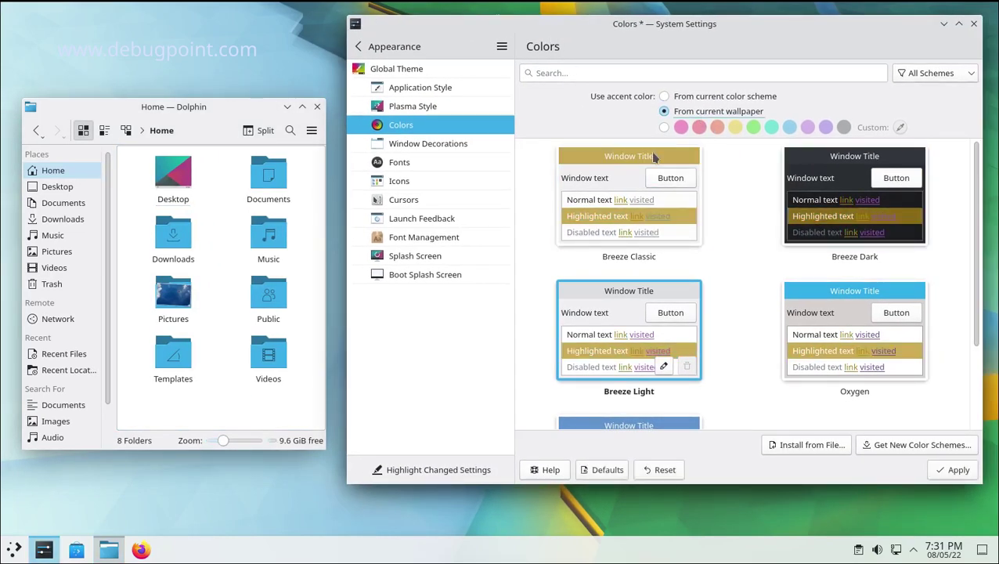
pyautogui.click(952, 470)
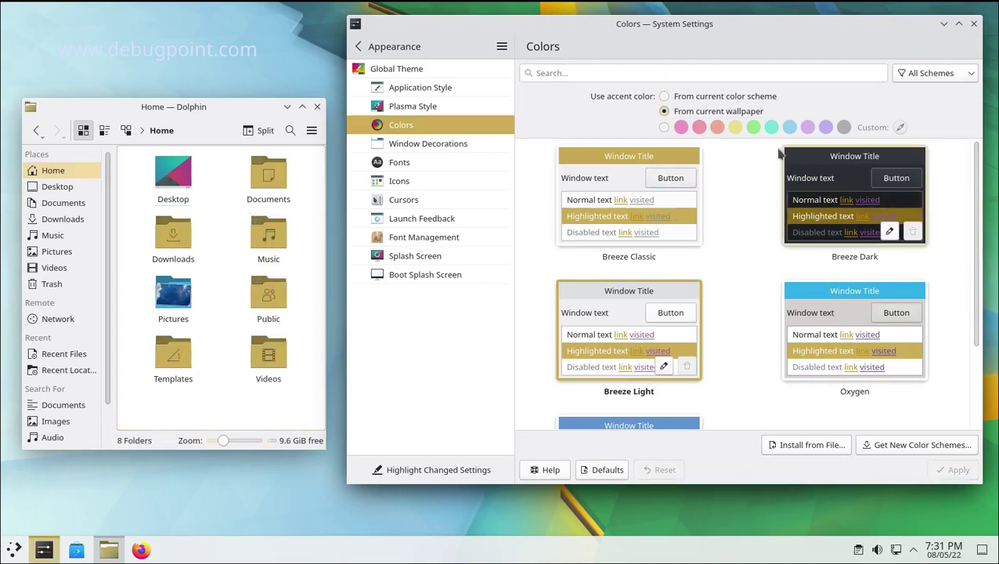
# Return to Quick Settings, open the wallpaper settings and apply the Fallen Leaf image as the desktop wallpaper
pyautogui.click(380, 47)
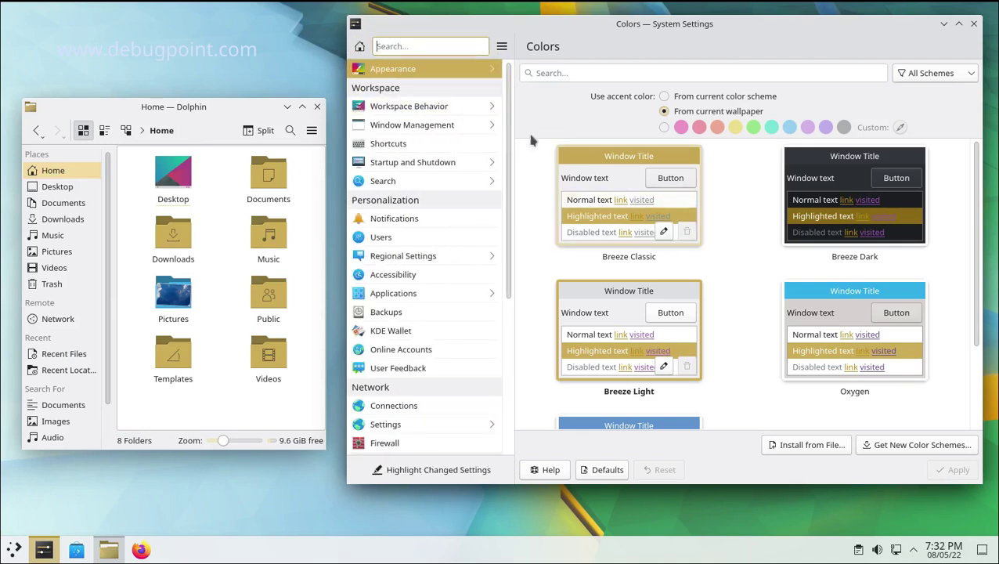
pyautogui.click(360, 49)
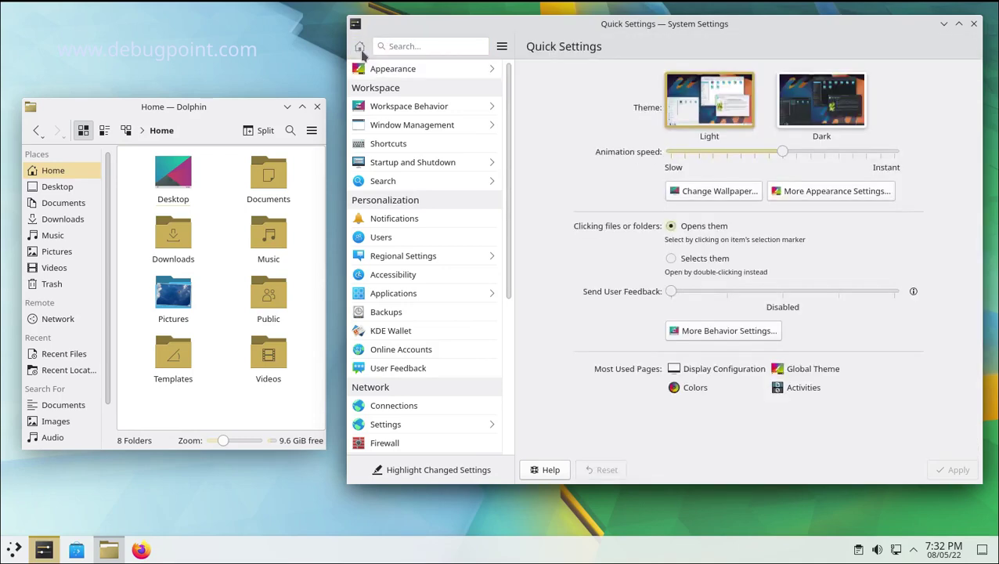
pyautogui.click(704, 196)
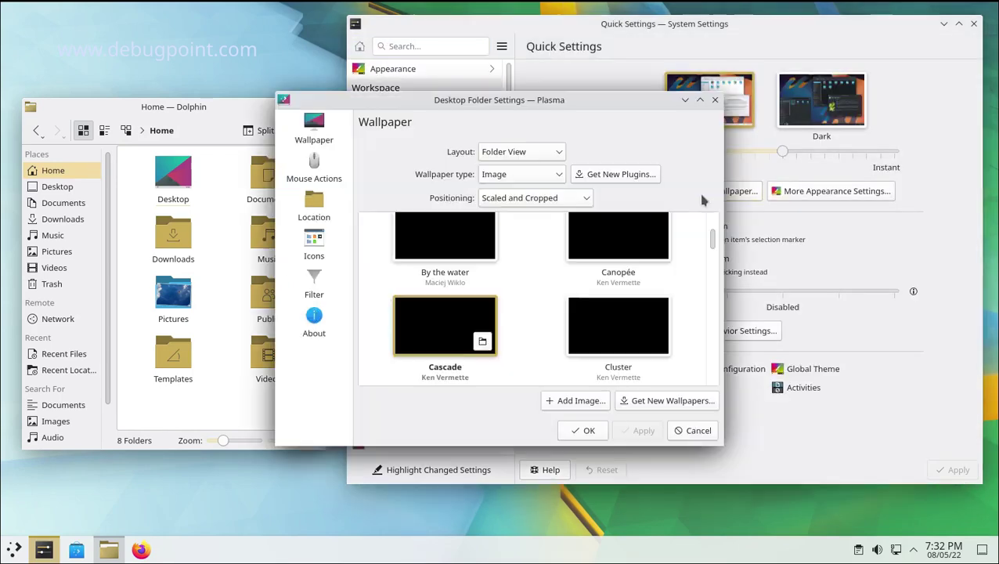
pyautogui.scroll(-3, 587, 325)
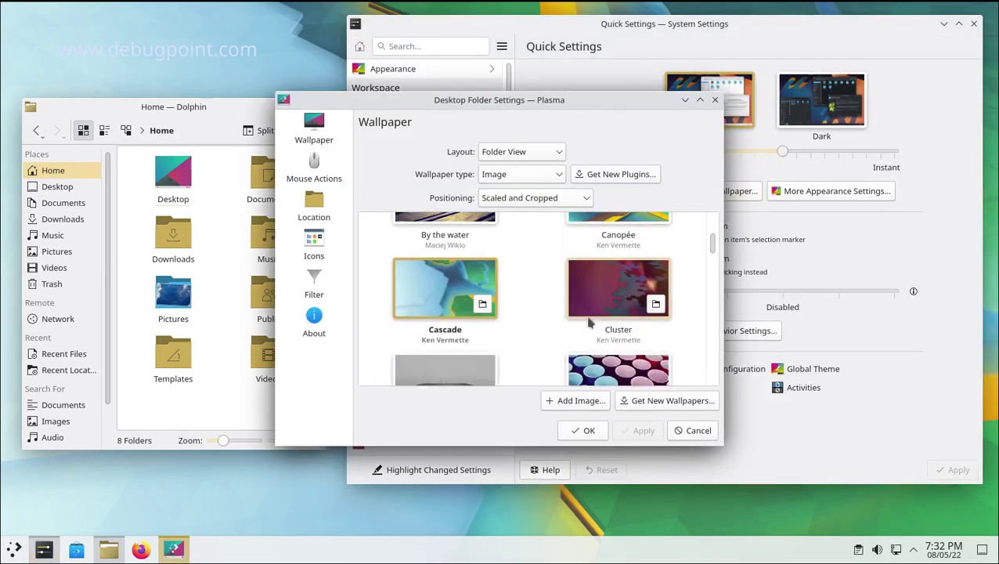
pyautogui.scroll(-3, 587, 325)
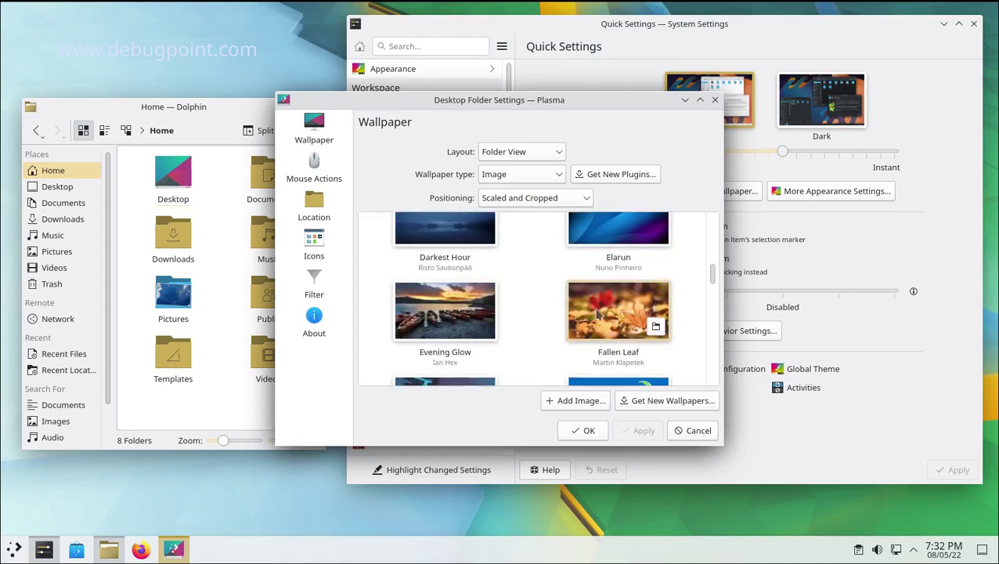
pyautogui.click(589, 310)
pyautogui.click(644, 430)
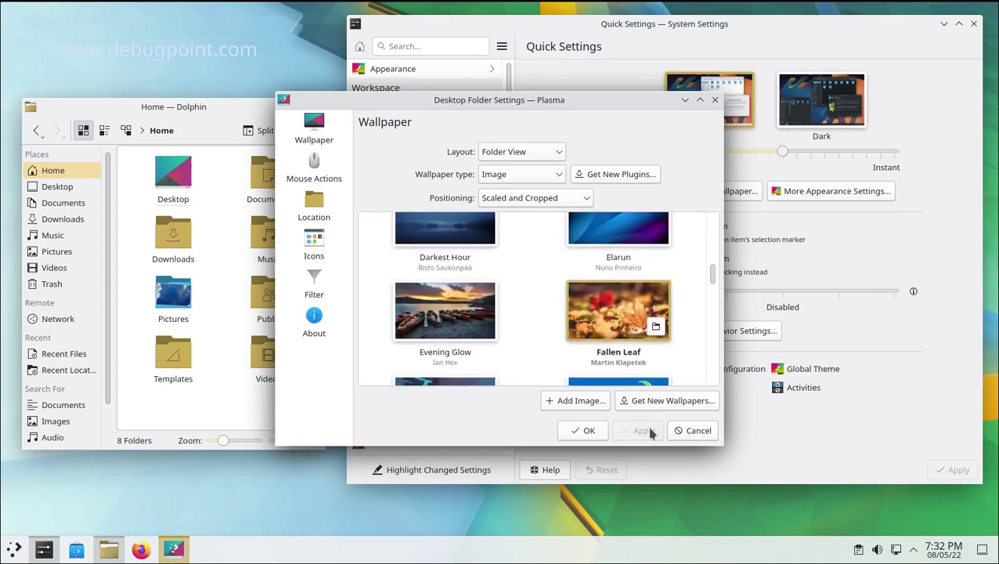
# Bring System Settings and Dolphin to the front and open the Appearance Colors page to examine the accent color
pyautogui.click(730, 27)
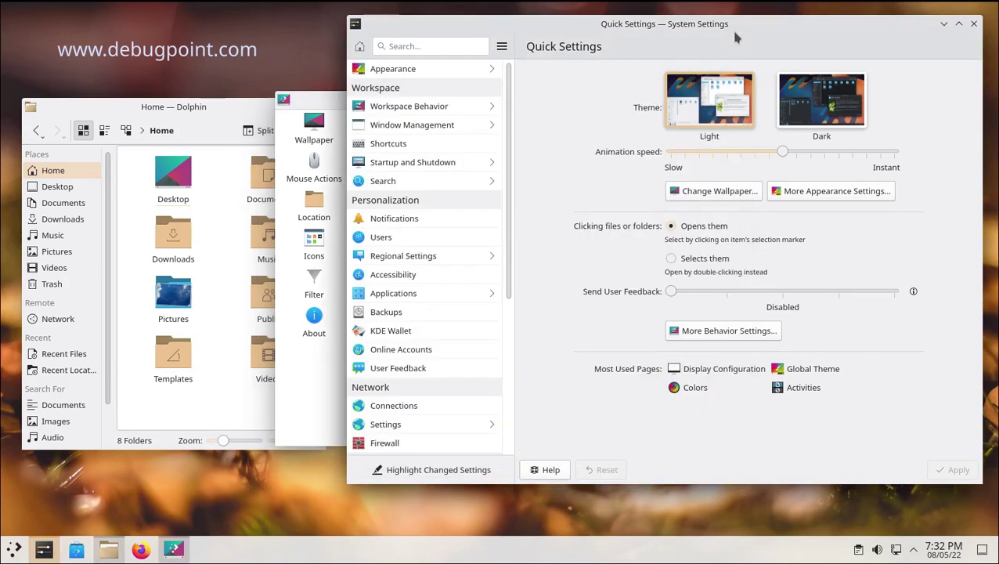
pyautogui.click(258, 108)
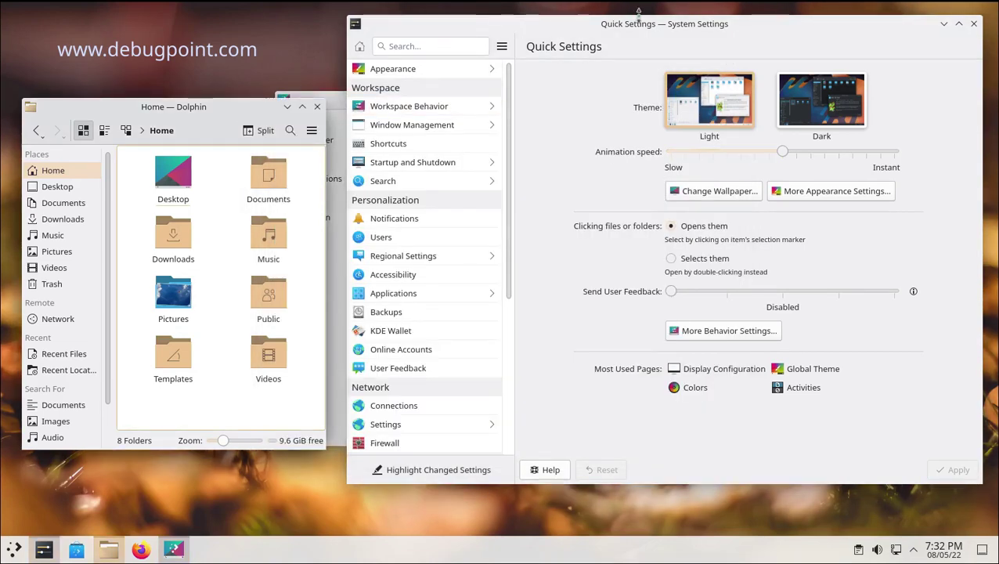
pyautogui.click(399, 70)
pyautogui.click(415, 129)
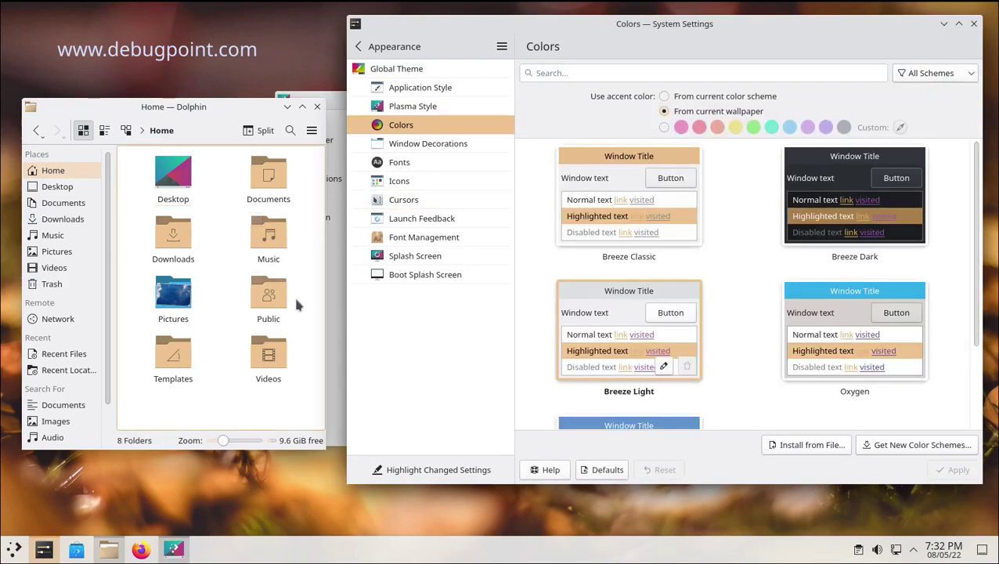
# Return to the wallpaper settings window and apply the Flying Konqui image as the desktop wallpaper
pyautogui.click(340, 110)
pyautogui.scroll(-2, 542, 310)
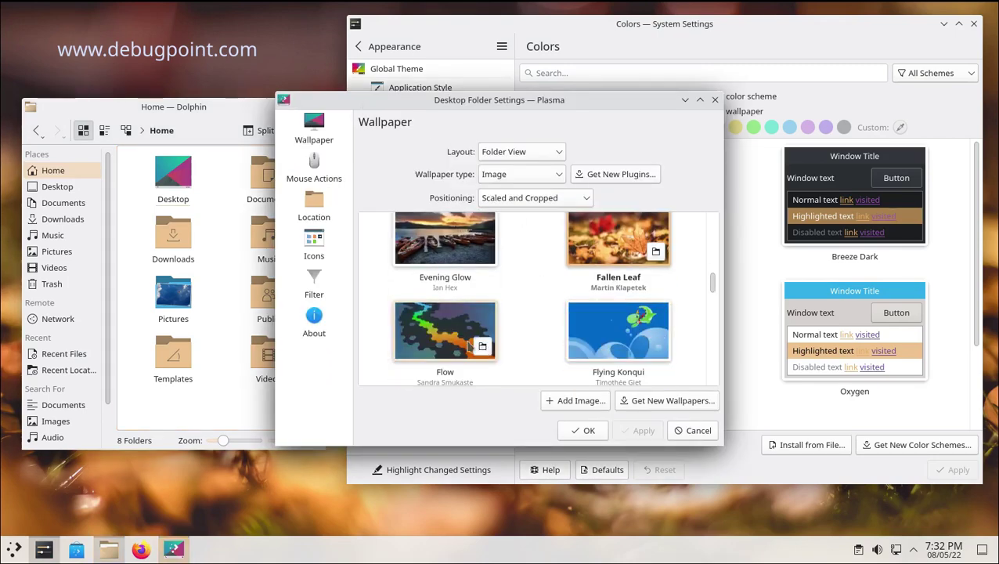
pyautogui.click(598, 335)
pyautogui.click(641, 430)
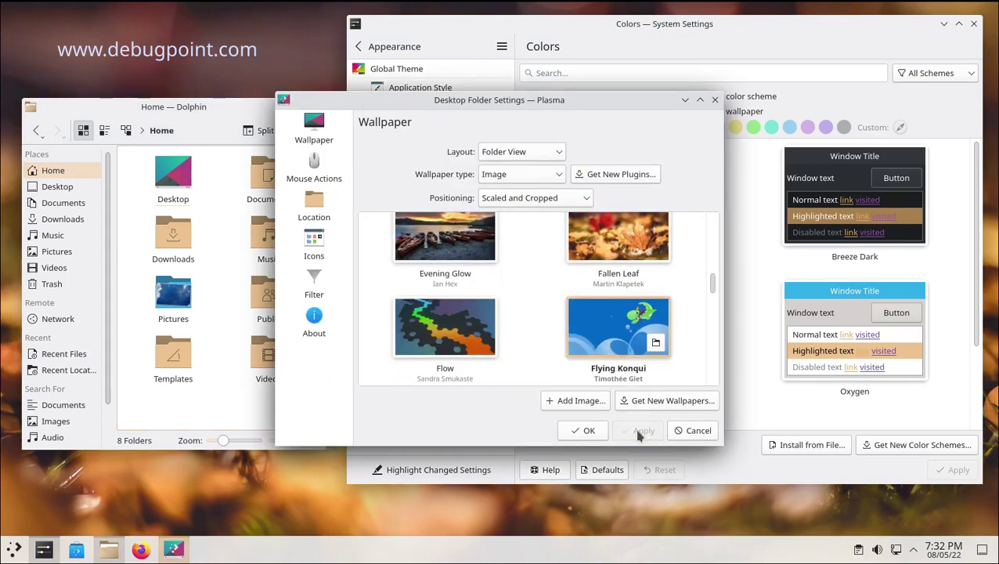
# Bring the Dolphin window to the front and move the wallpaper settings window clear of it
pyautogui.click(228, 110)
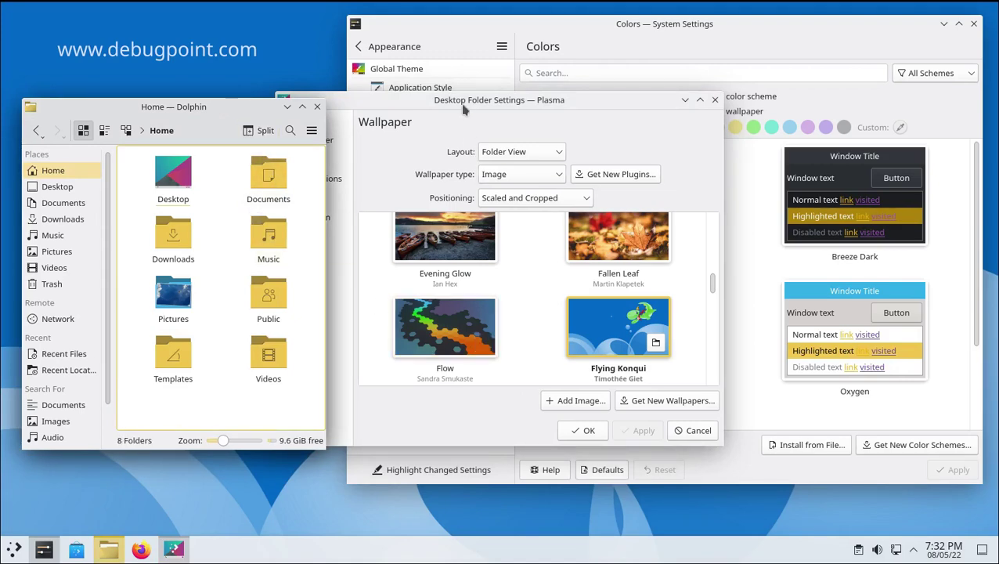
pyautogui.moveTo(463, 110); pyautogui.dragTo(571, 62)
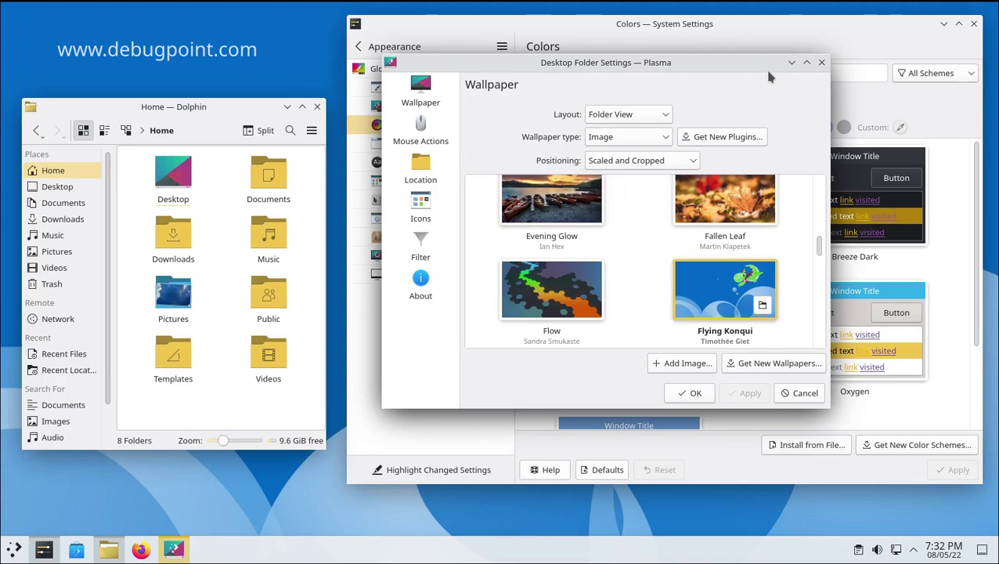
pyautogui.moveTo(726, 87); pyautogui.dragTo(750, 73)
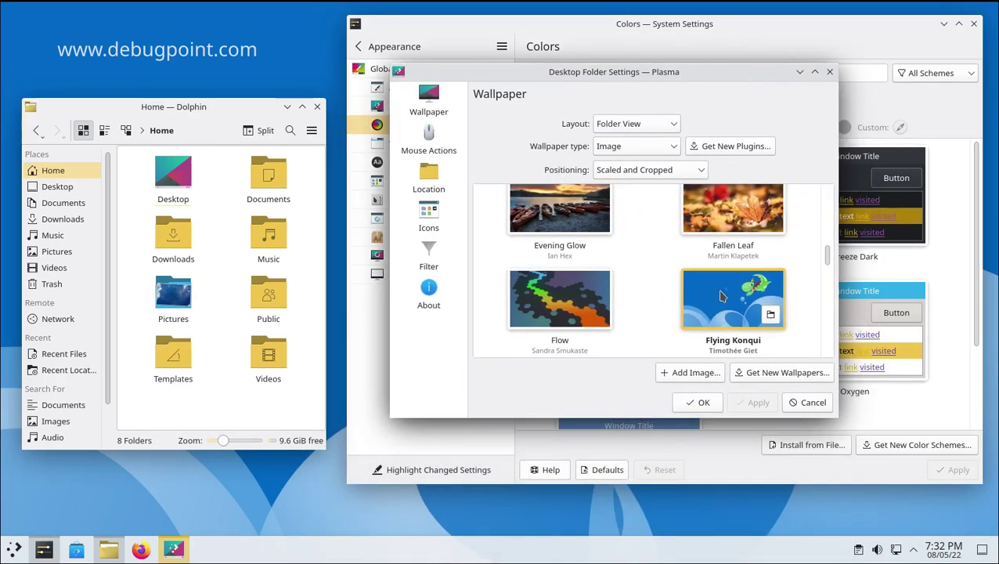
# Find the Safe Landing image in the wallpaper list and apply it as the desktop wallpaper
pyautogui.scroll(-5, 721, 296)
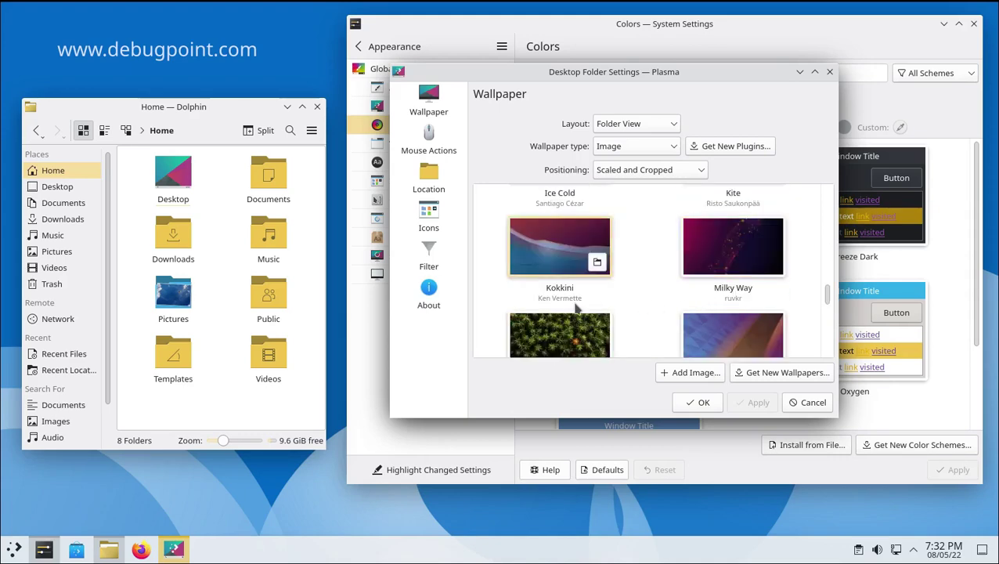
pyautogui.scroll(-5, 575, 307)
pyautogui.click(725, 335)
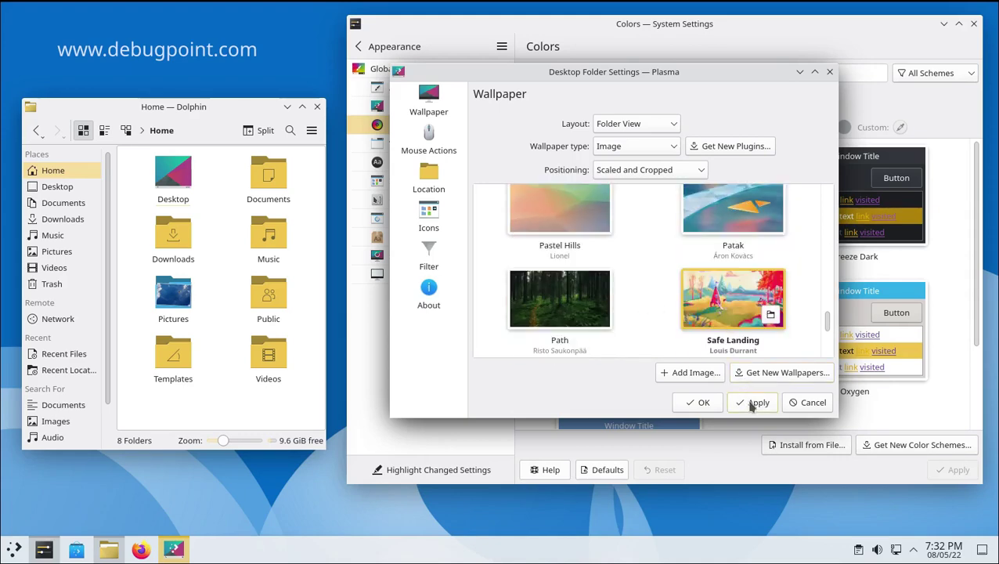
pyautogui.click(757, 403)
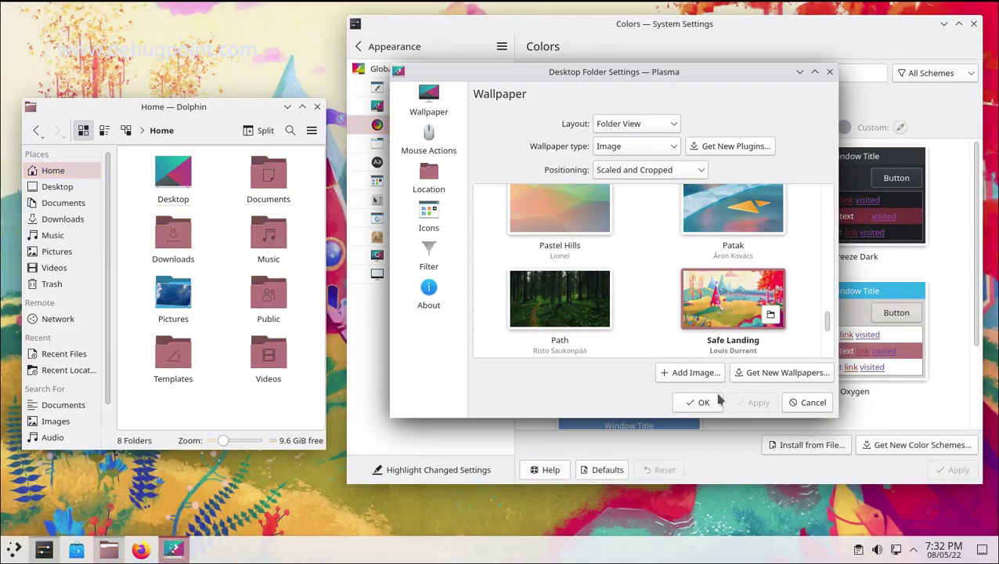
# Choose the Shell image and apply it as the desktop wallpaper
pyautogui.scroll(-3, 725, 308)
pyautogui.click(580, 288)
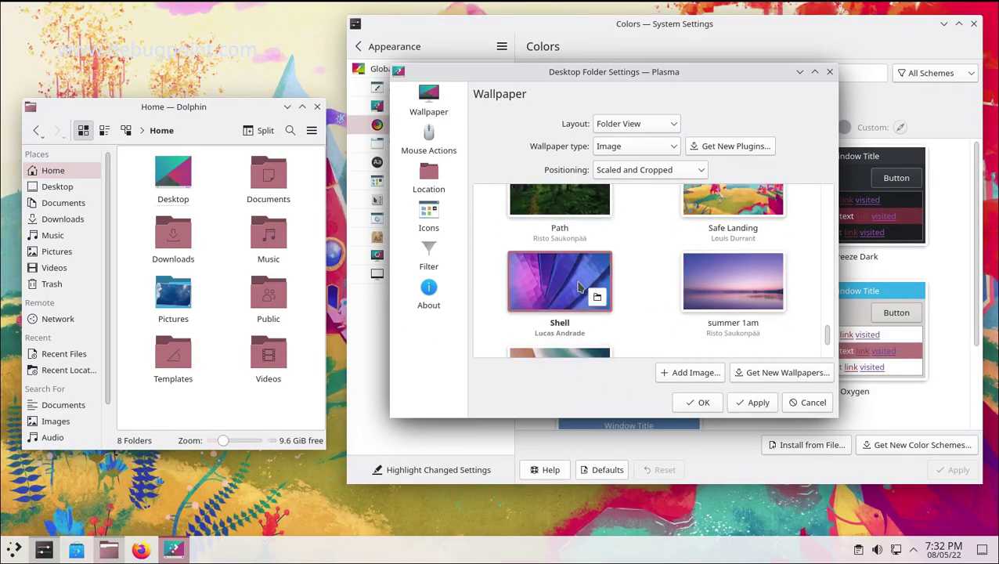
pyautogui.click(756, 402)
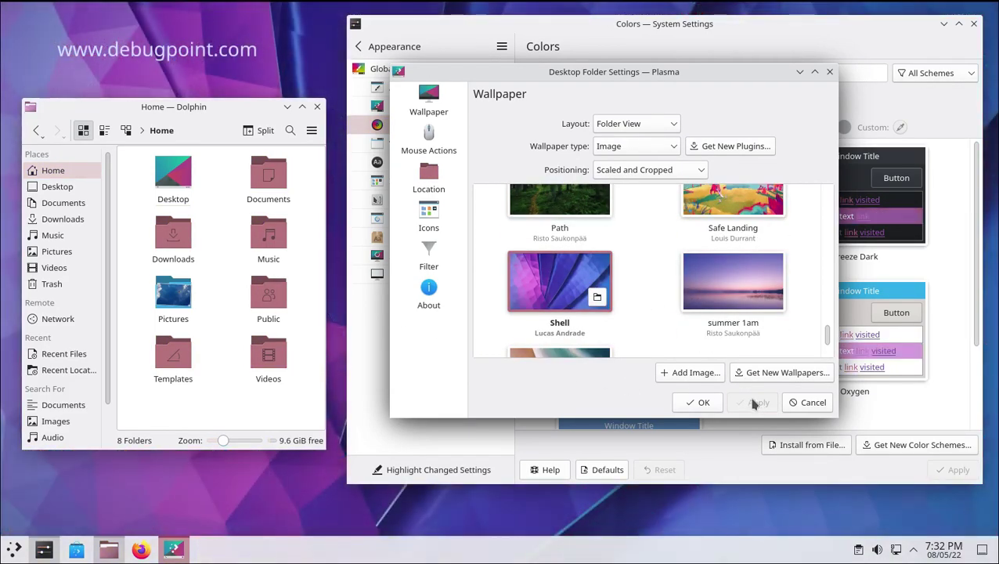
# Choose the Volna image at the end of the list and apply it as the desktop wallpaper
pyautogui.scroll(-2, 634, 282)
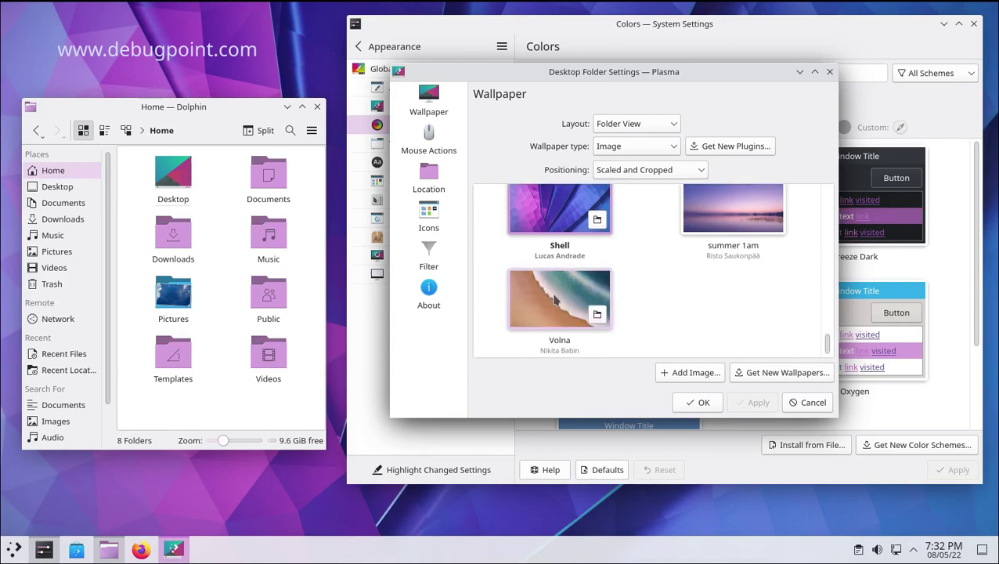
pyautogui.click(581, 298)
pyautogui.click(748, 401)
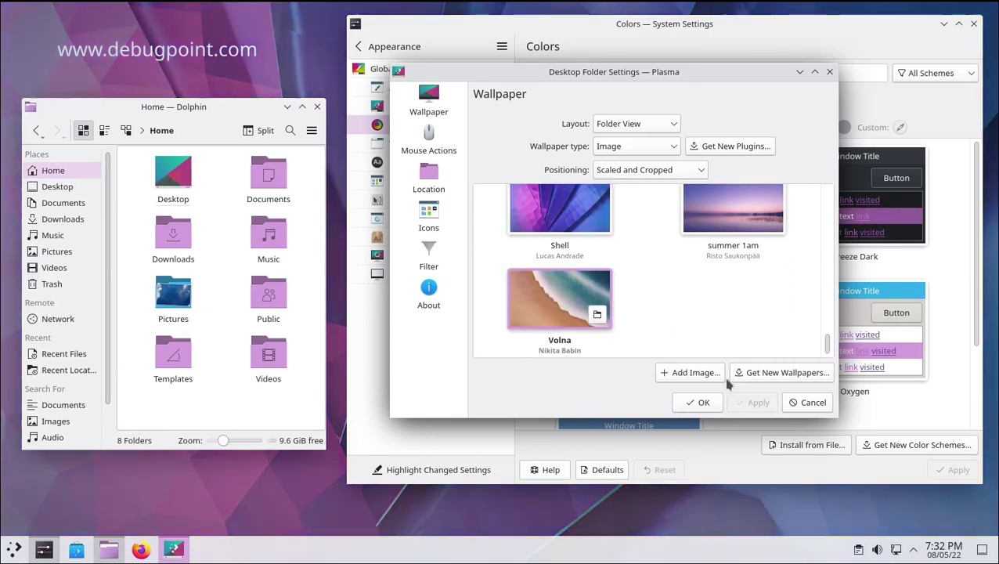
# Go back to the start of the wallpaper list, apply the Altai image and close the wallpaper settings window
pyautogui.scroll(10, 697, 306)
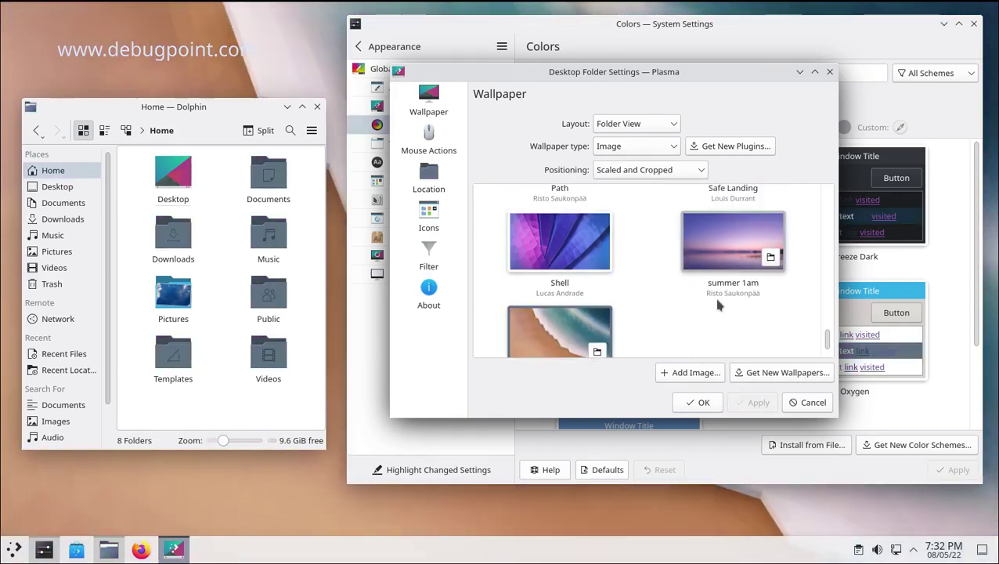
pyautogui.scroll(5, 718, 304)
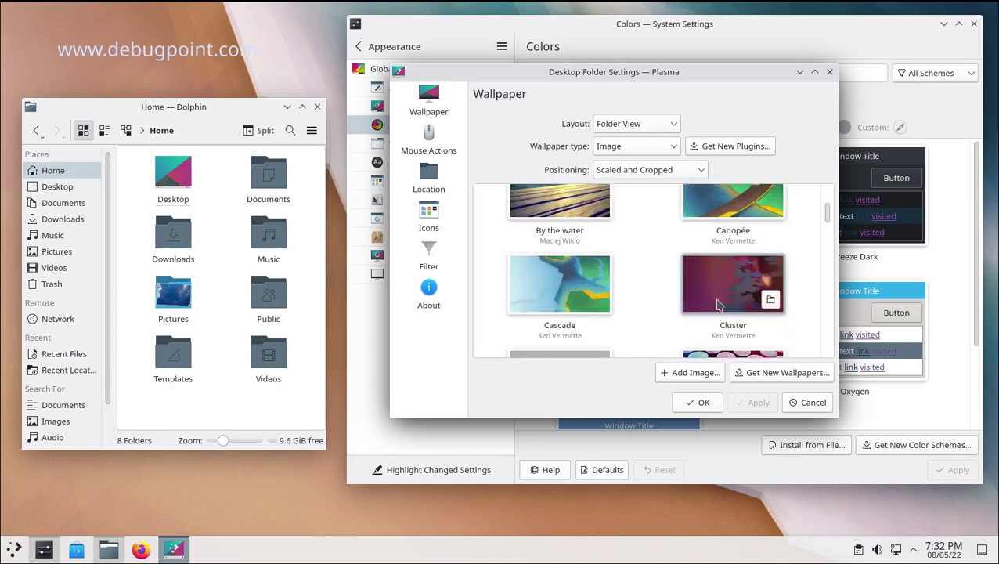
pyautogui.click(559, 227)
pyautogui.click(753, 402)
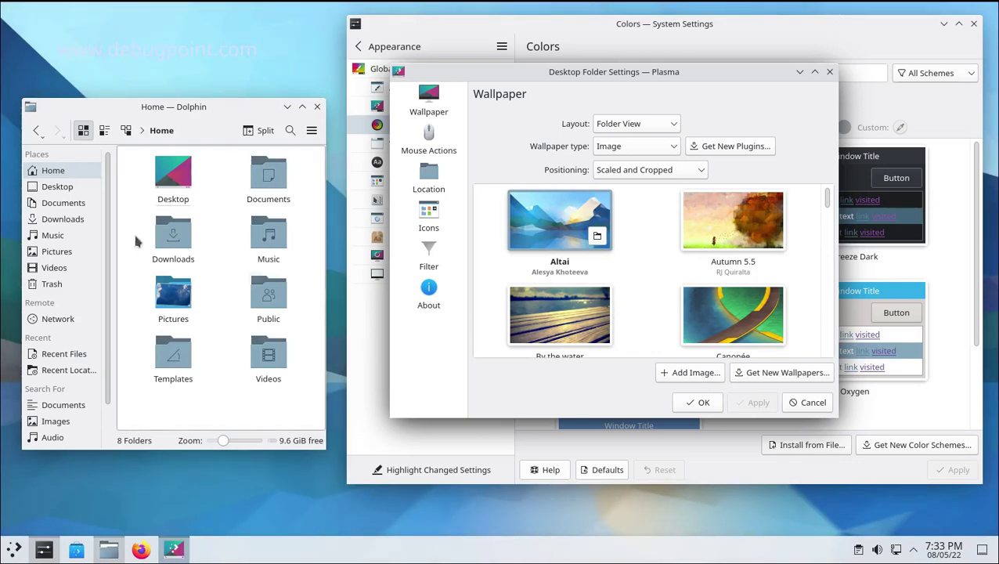
pyautogui.click(830, 72)
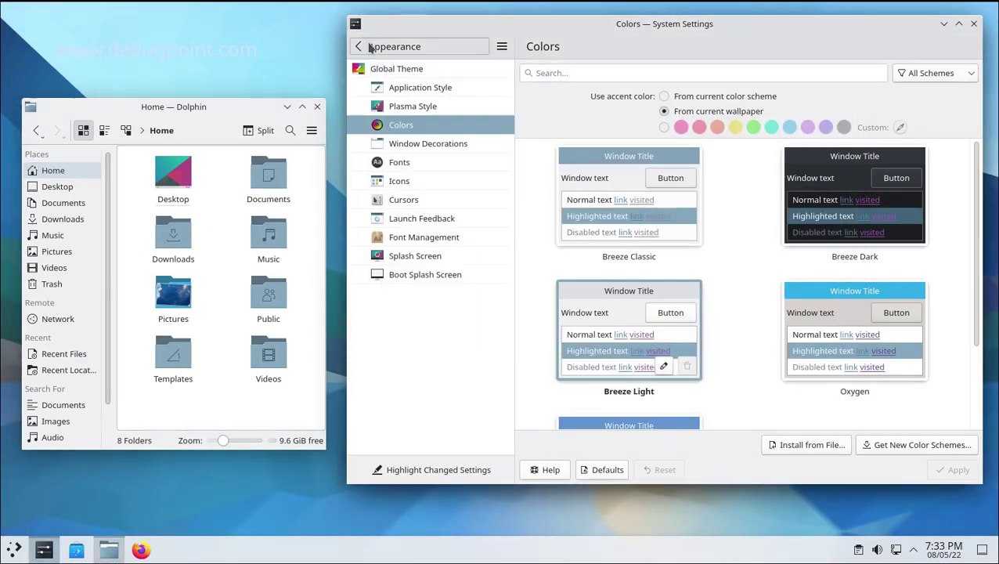
pyautogui.click(359, 47)
pyautogui.click(360, 47)
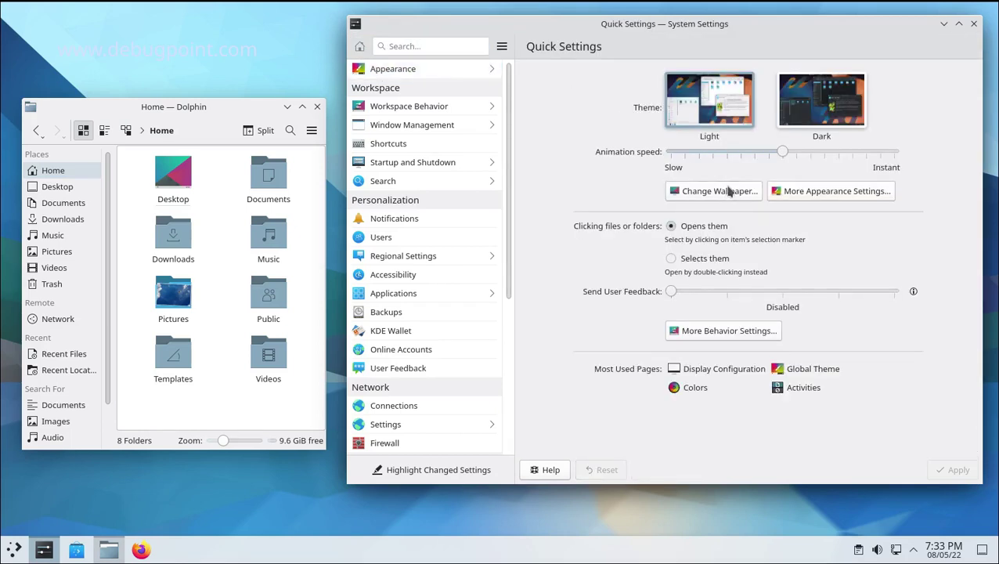
pyautogui.click(804, 195)
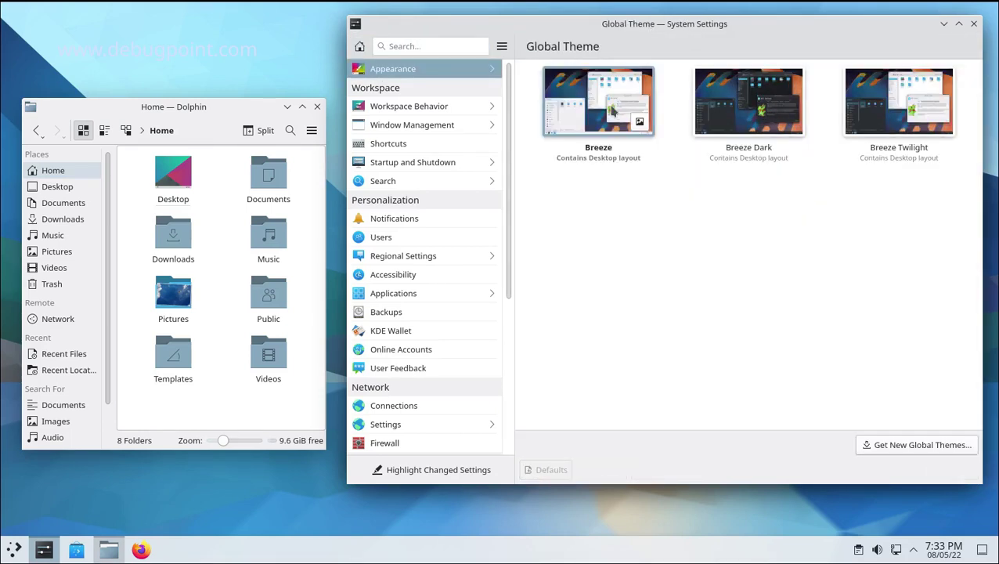
pyautogui.click(614, 111)
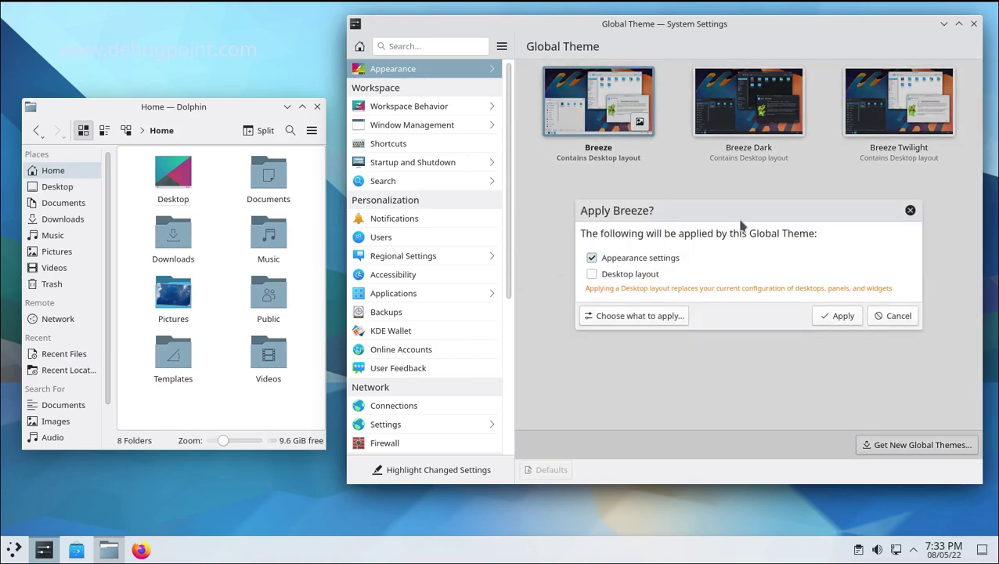
pyautogui.click(888, 316)
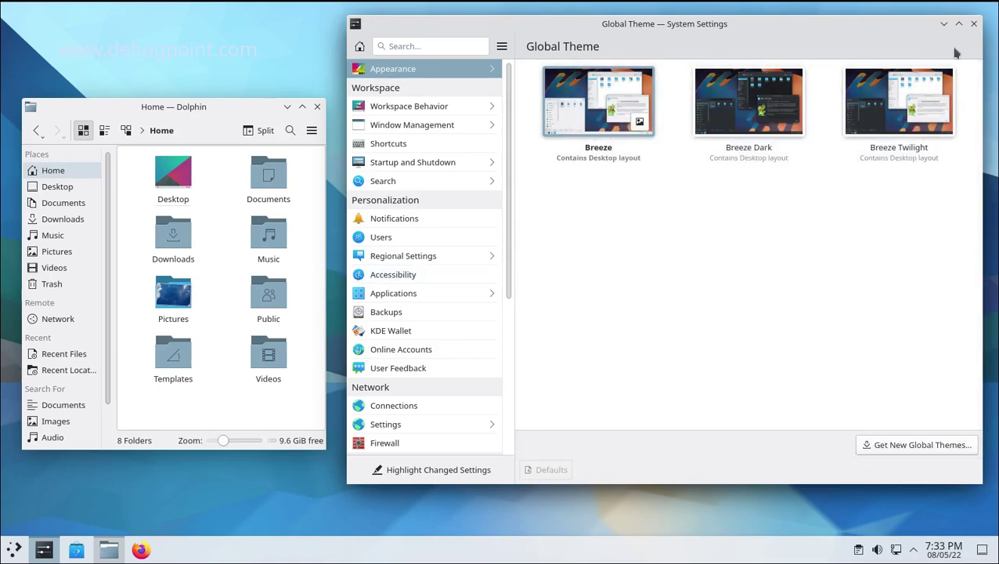
pyautogui.click(973, 24)
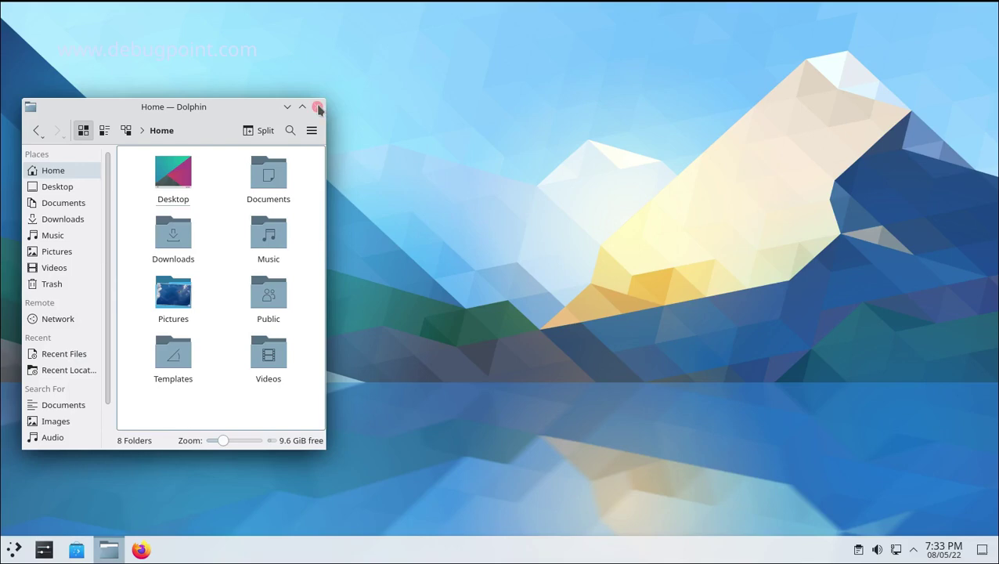
# Reopen System Settings, apply the Dark theme in Quick Settings and place the window beside Dolphin
pyautogui.click(45, 551)
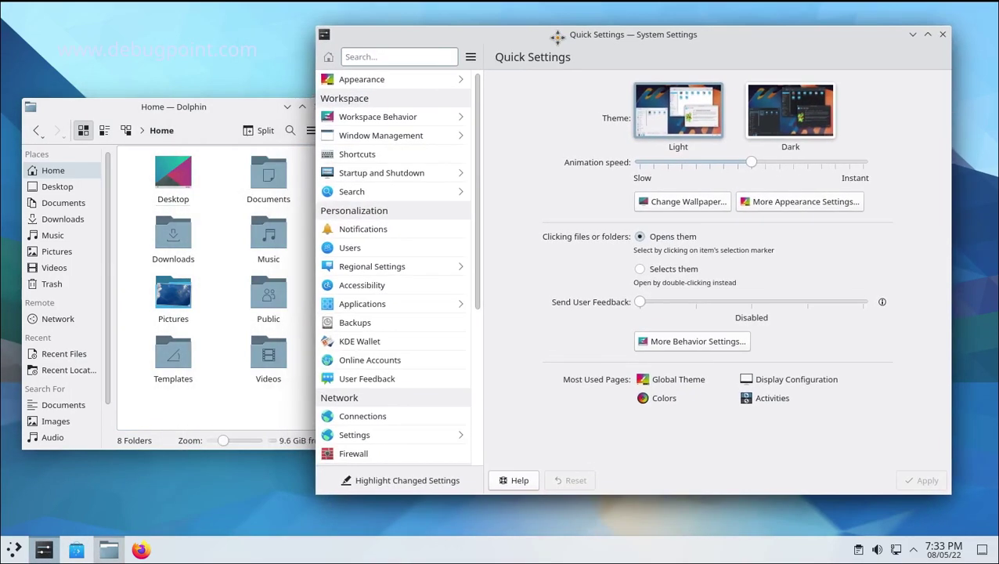
pyautogui.moveTo(432, 44); pyautogui.dragTo(567, 36)
pyautogui.click(780, 127)
pyautogui.click(923, 479)
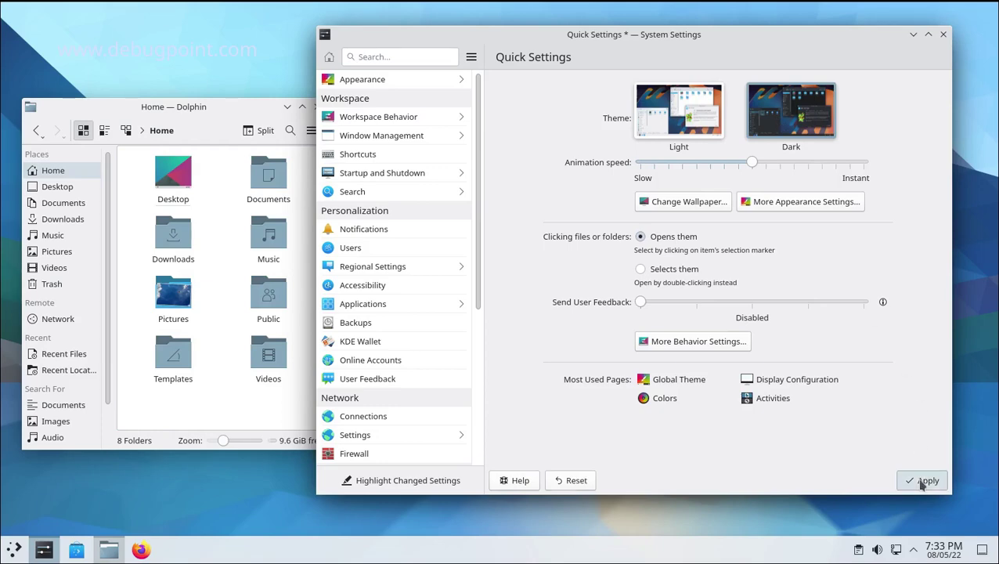
pyautogui.moveTo(603, 41); pyautogui.dragTo(634, 37)
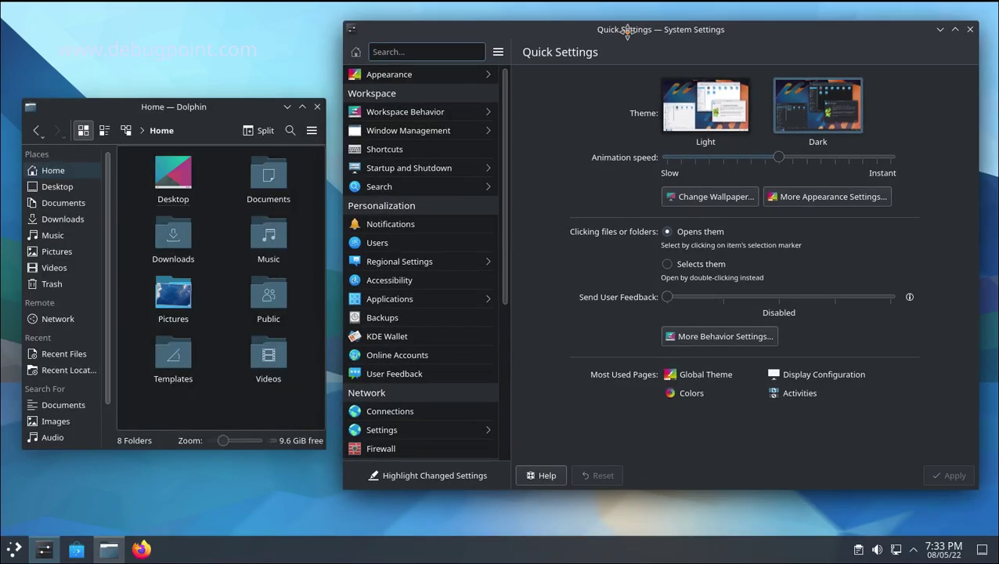
# Open the wallpaper settings from Quick Settings, move the window clear of Dolphin and apply the Canopée image
pyautogui.moveTo(401, 78)
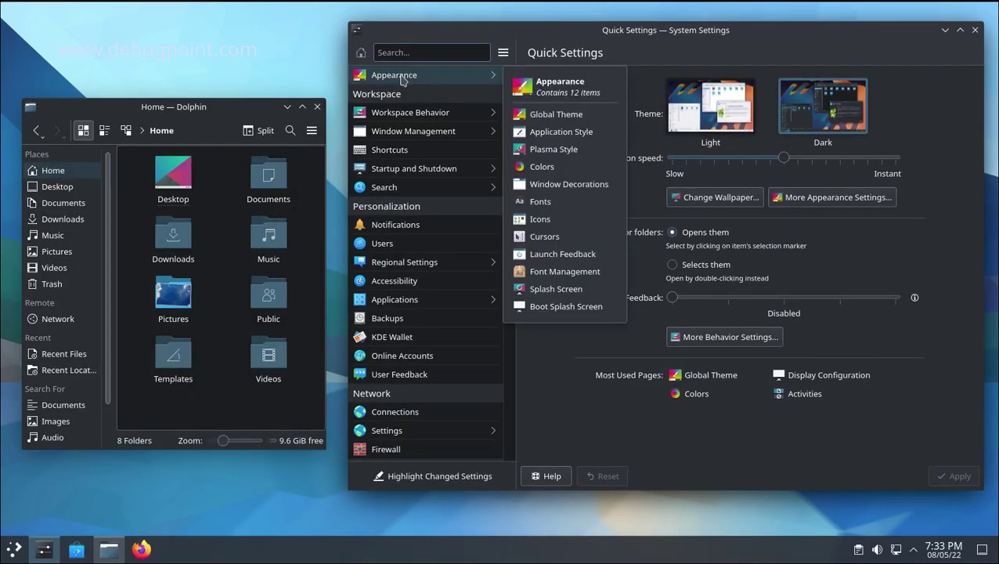
pyautogui.click(720, 205)
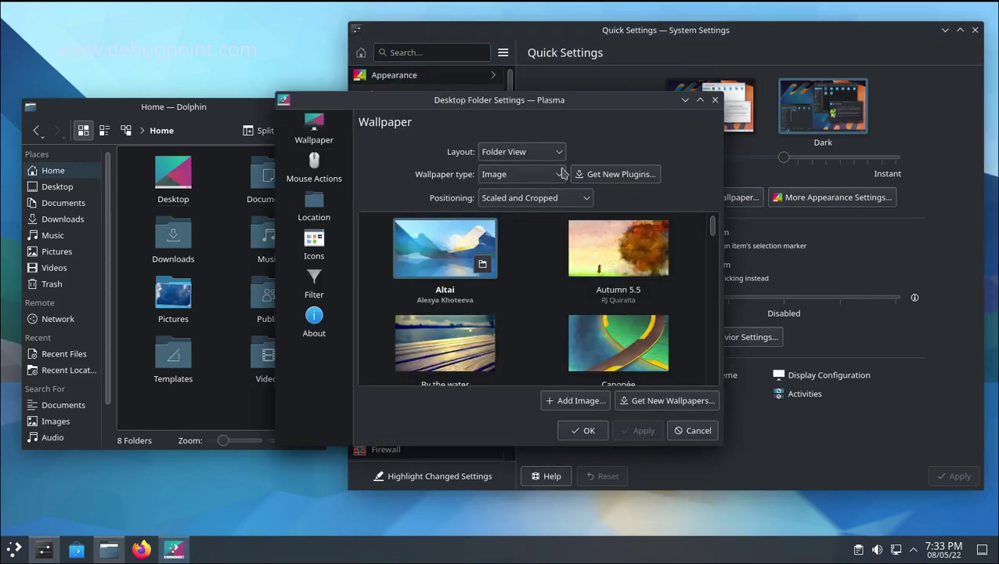
pyautogui.moveTo(534, 103); pyautogui.dragTo(626, 79)
pyautogui.click(727, 336)
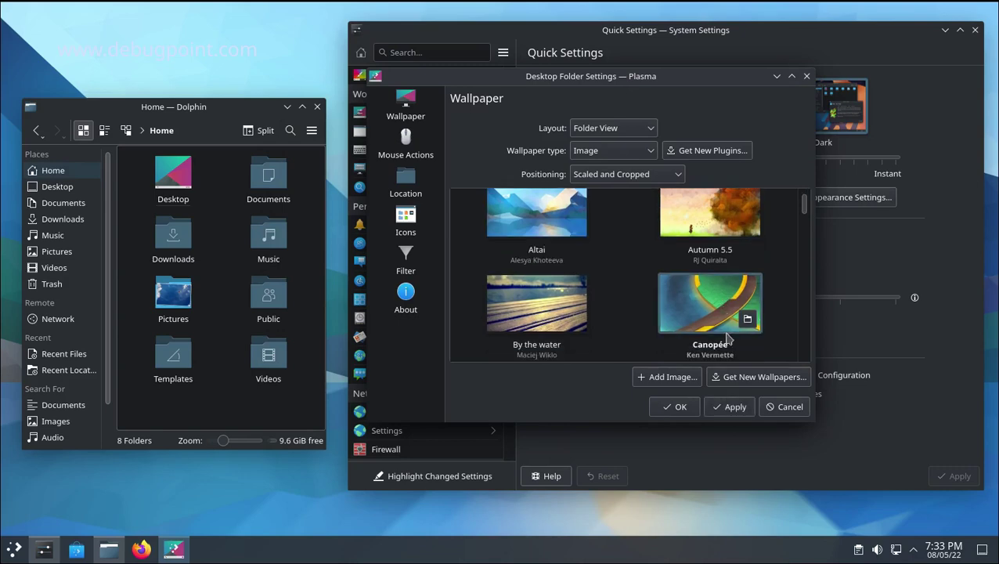
pyautogui.click(730, 407)
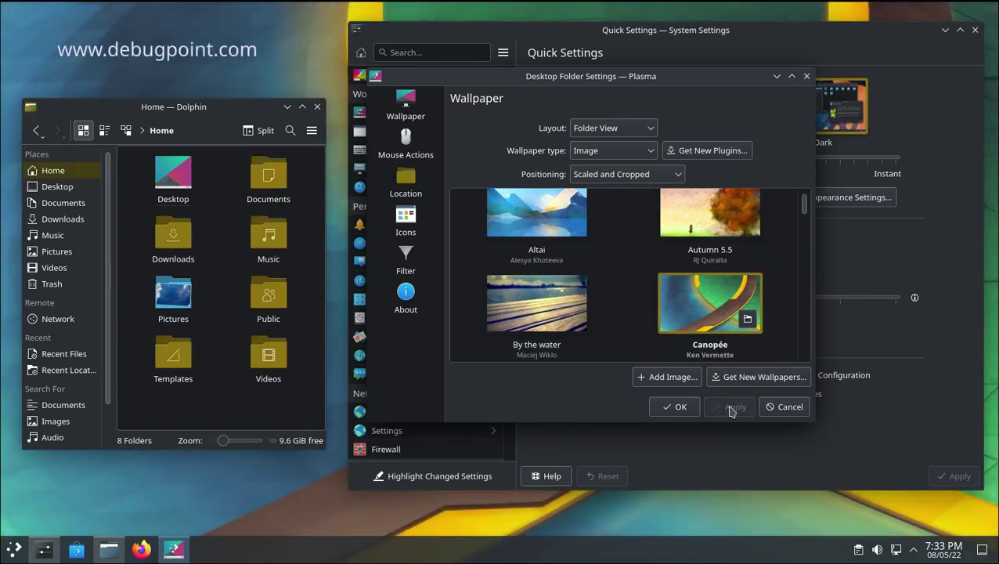
# Choose the Cluster image and apply it as the desktop wallpaper
pyautogui.scroll(-3, 700, 321)
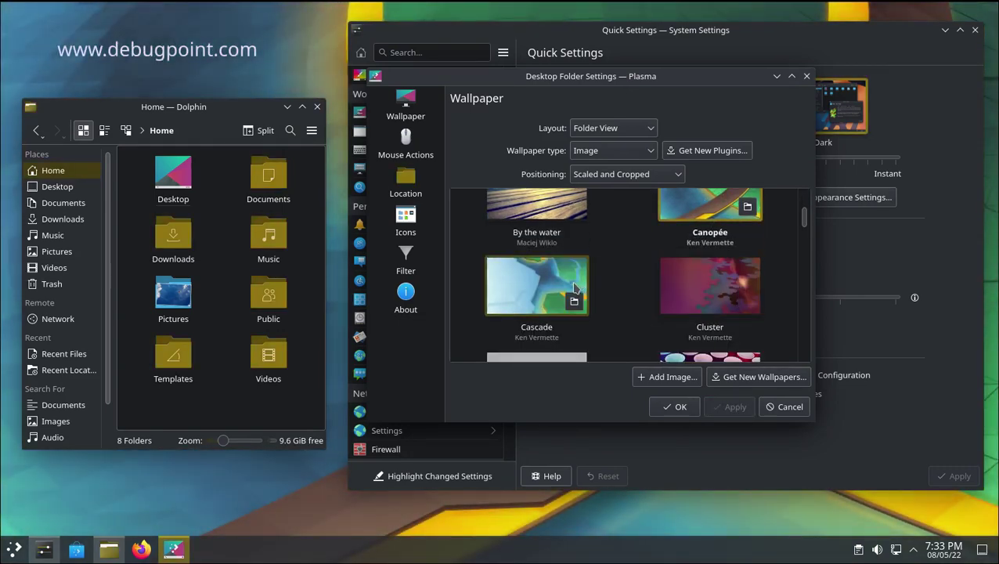
pyautogui.click(689, 274)
pyautogui.click(732, 407)
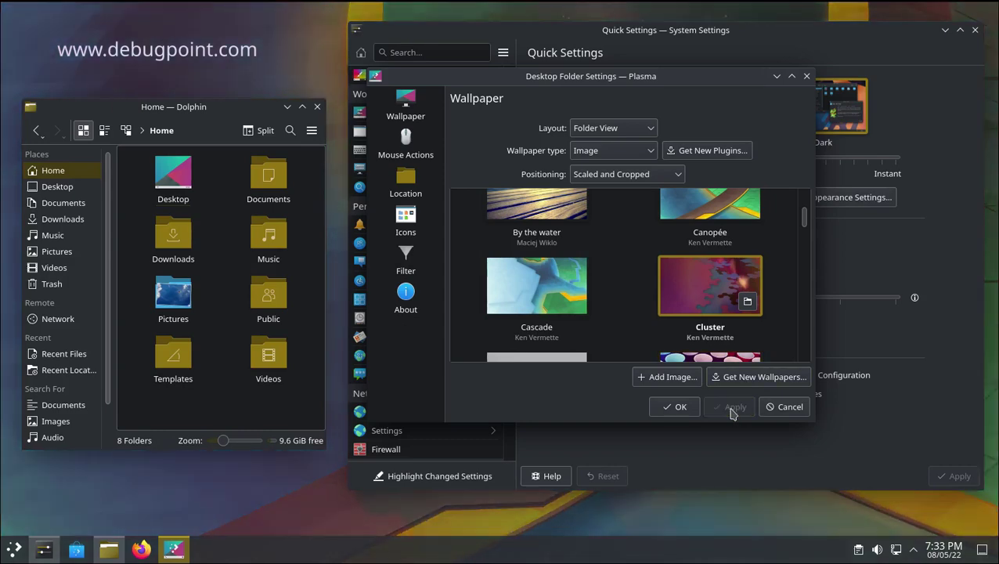
# Apply the Colorful Cups image as the wallpaper and check the accent color in the application launcher
pyautogui.scroll(-3, 650, 310)
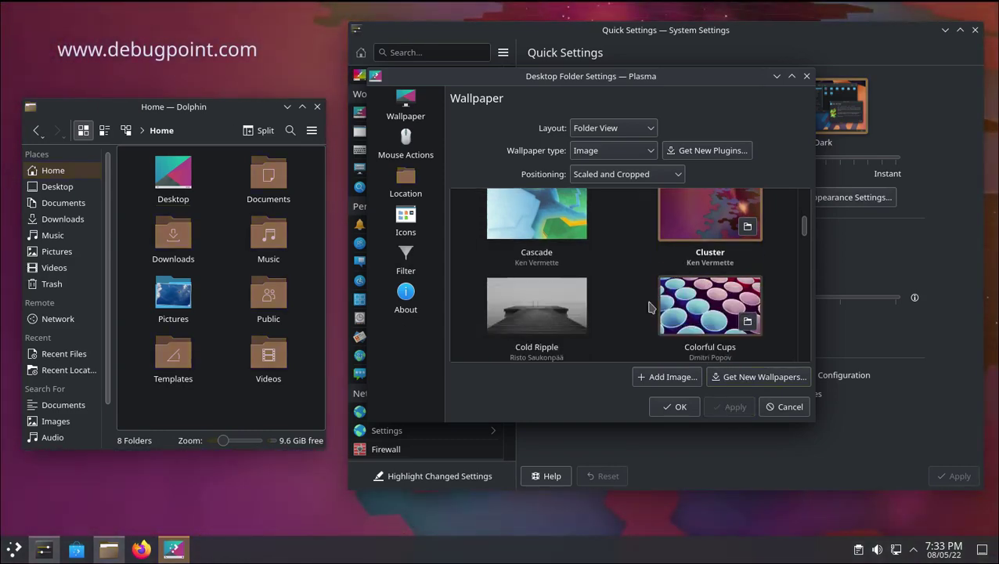
pyautogui.click(684, 263)
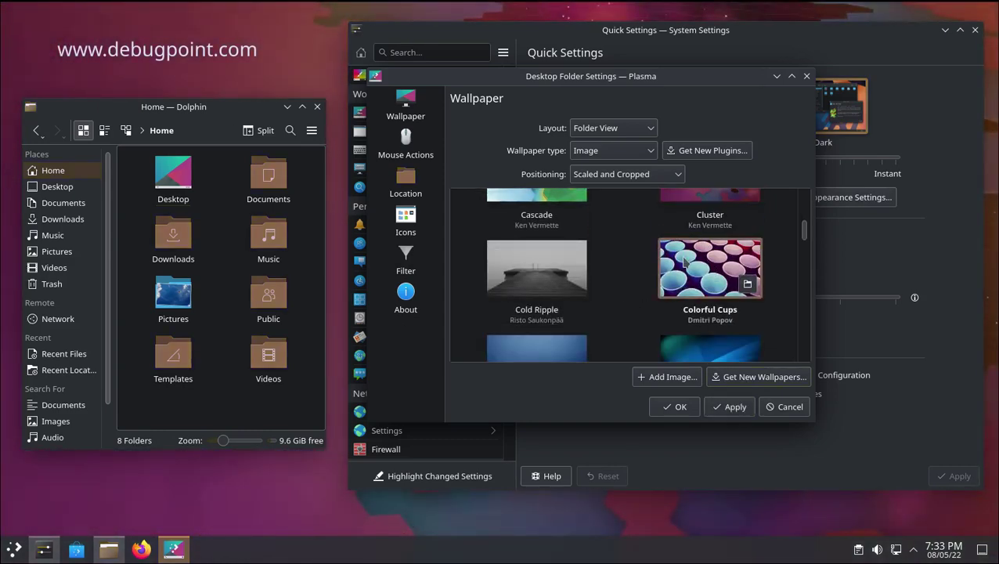
pyautogui.click(735, 407)
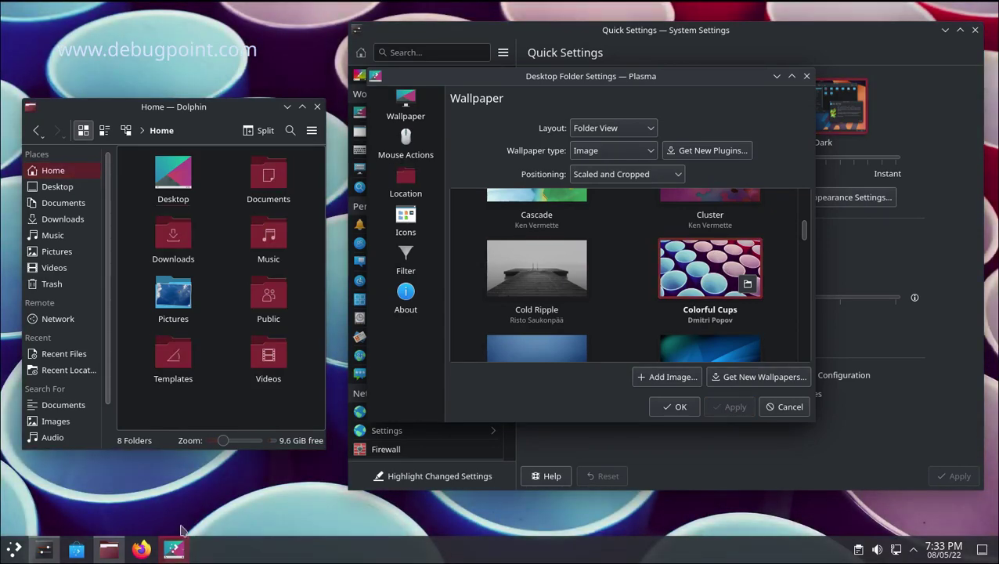
pyautogui.click(15, 549)
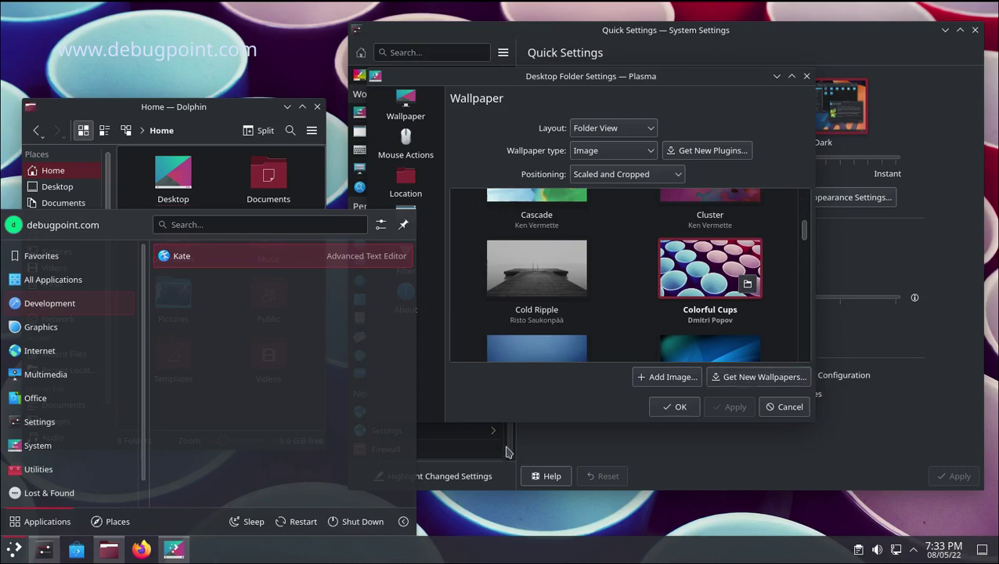
pyautogui.click(634, 301)
# Apply the Elarun image as the wallpaper and check the accent color in the application launcher
pyautogui.click(707, 344)
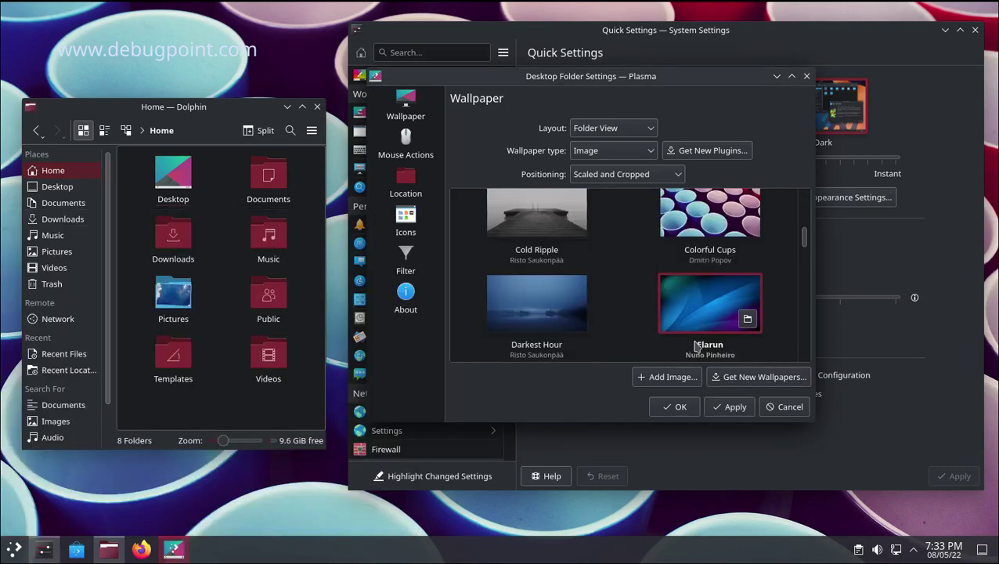
pyautogui.click(732, 407)
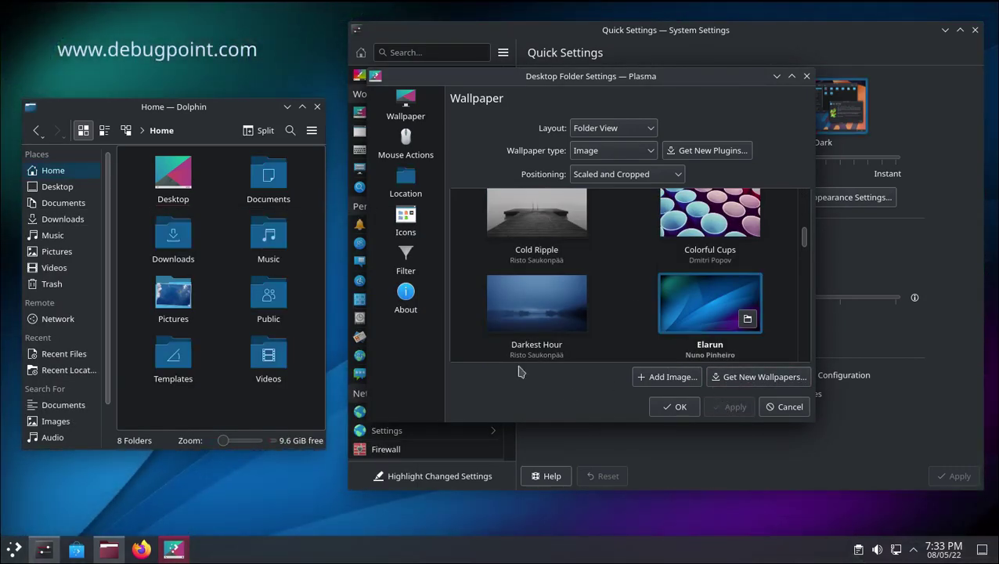
pyautogui.click(16, 550)
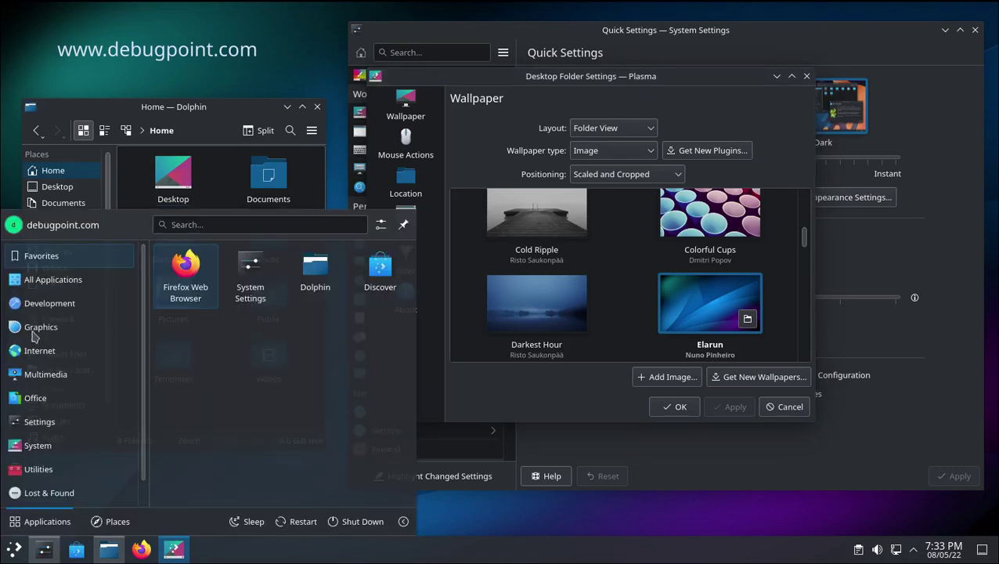
pyautogui.scroll(-1, 63, 322)
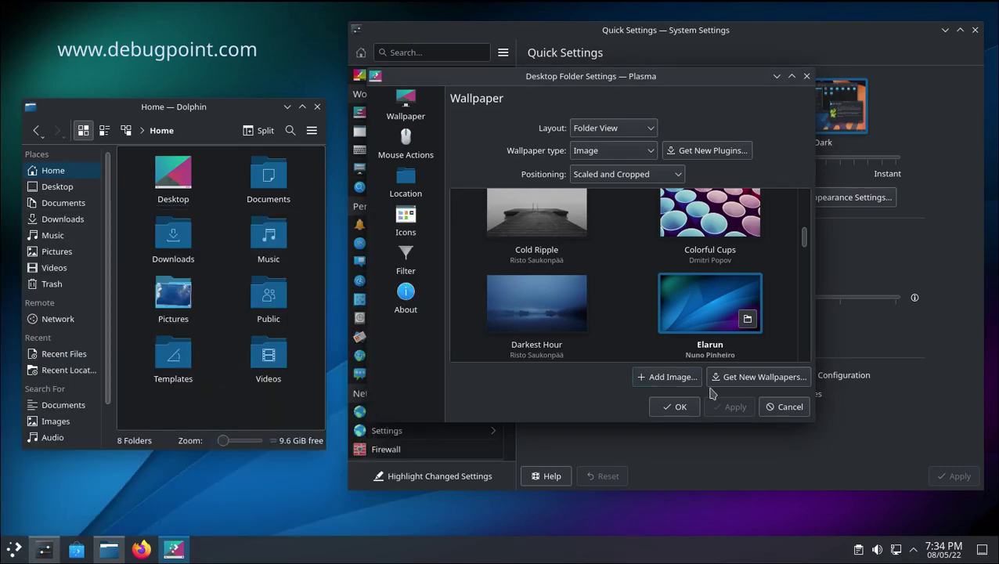
# Close the wallpaper settings, System Settings and Dolphin windows to clear the desktop
pyautogui.click(784, 408)
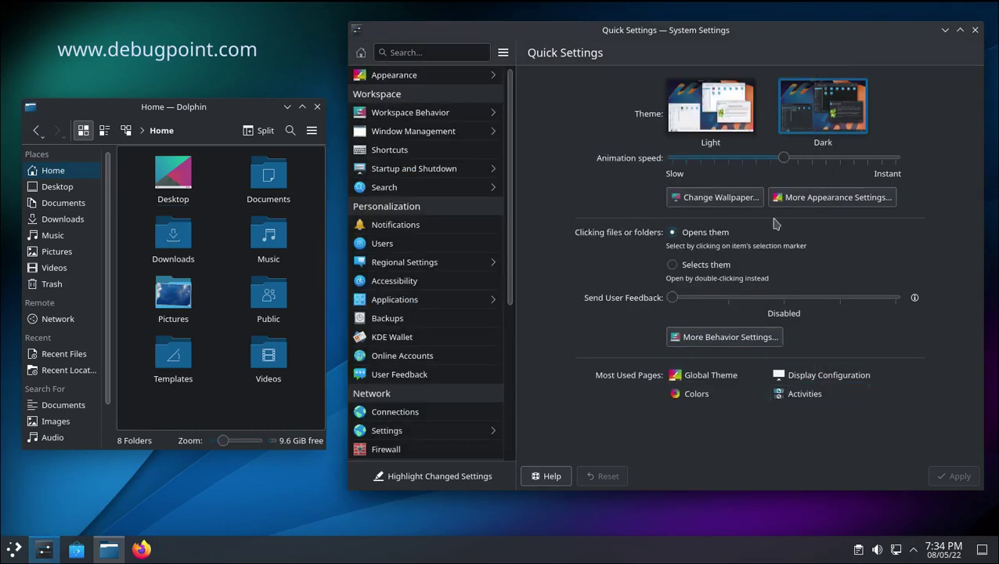
pyautogui.click(975, 31)
pyautogui.click(317, 107)
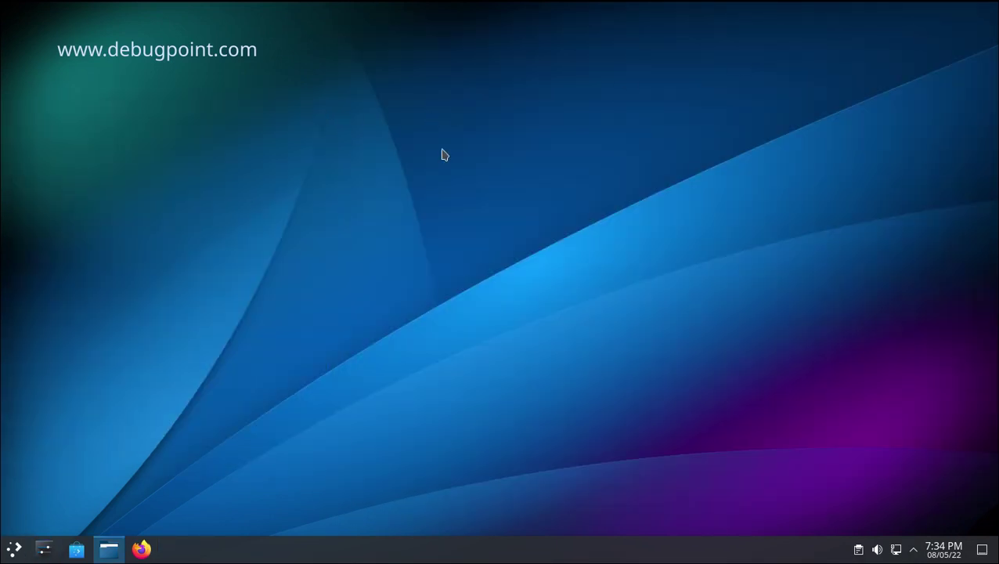
# Turn the bottom panel into a floating panel and leave the desktop's edit mode
pyautogui.rightClick(632, 552)
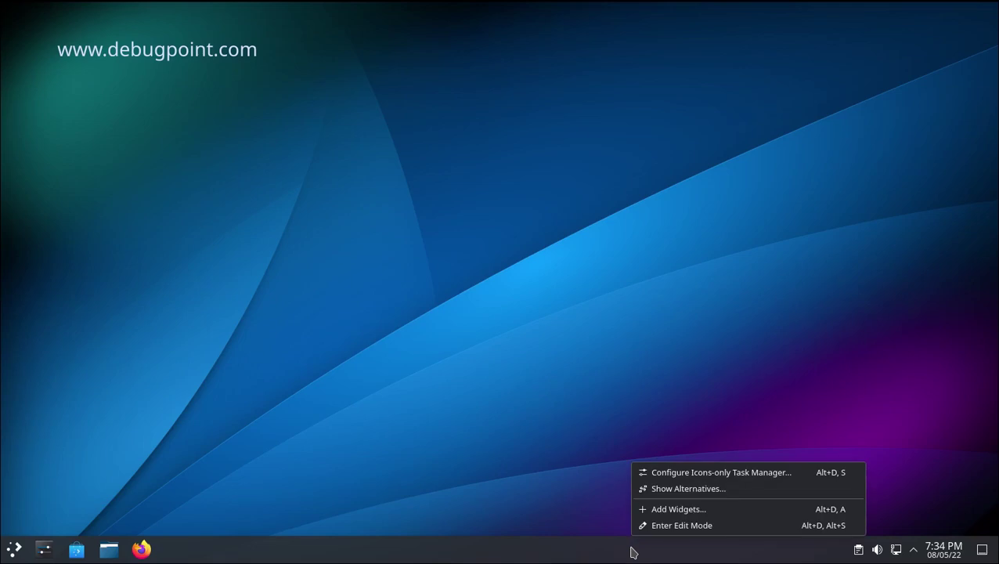
pyautogui.click(684, 525)
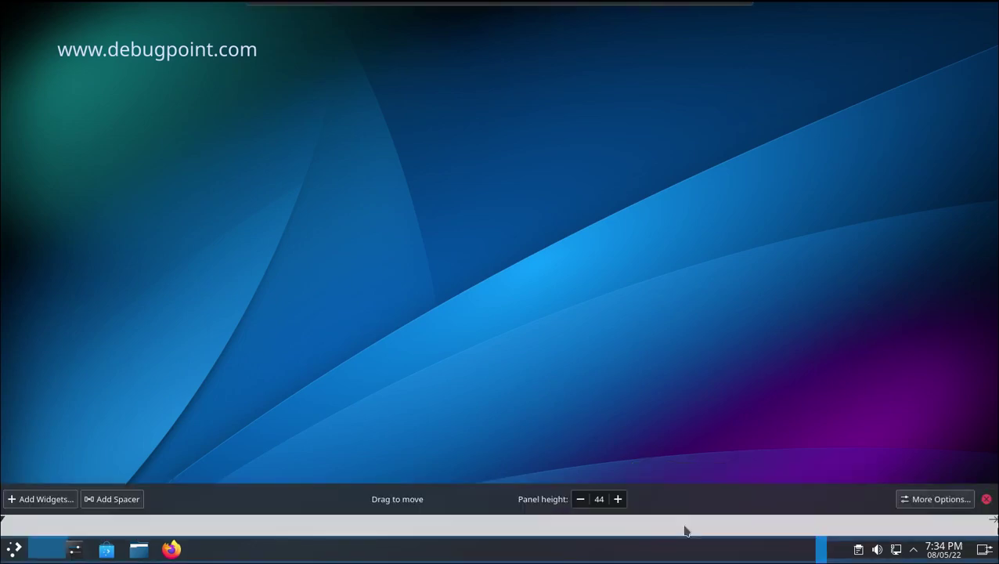
pyautogui.click(919, 504)
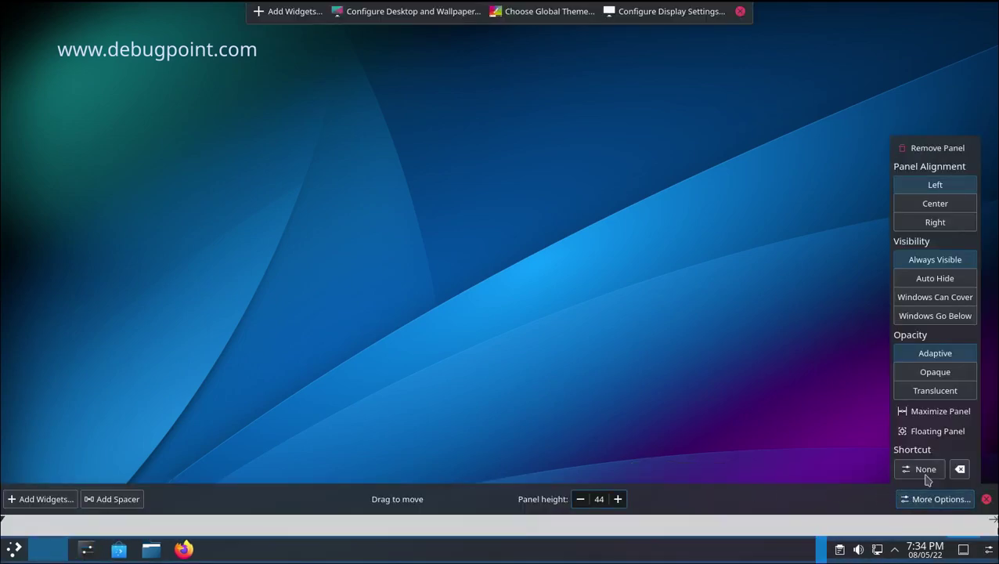
pyautogui.click(938, 431)
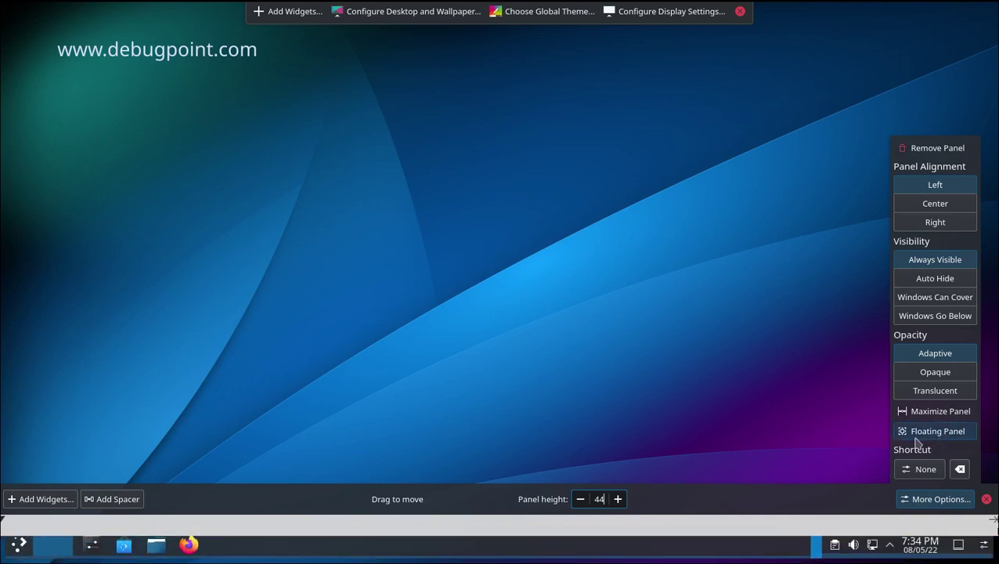
pyautogui.click(987, 499)
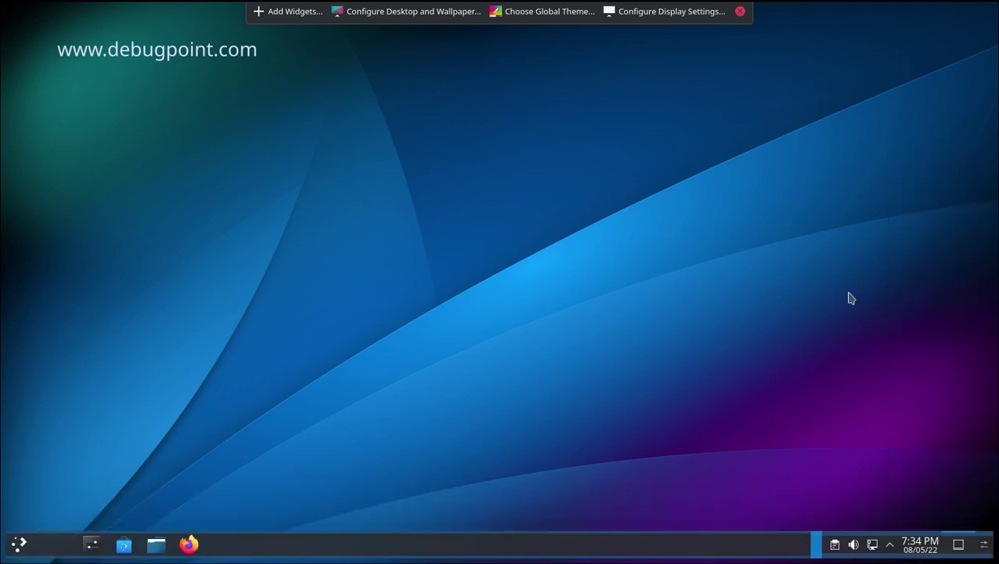
pyautogui.click(740, 12)
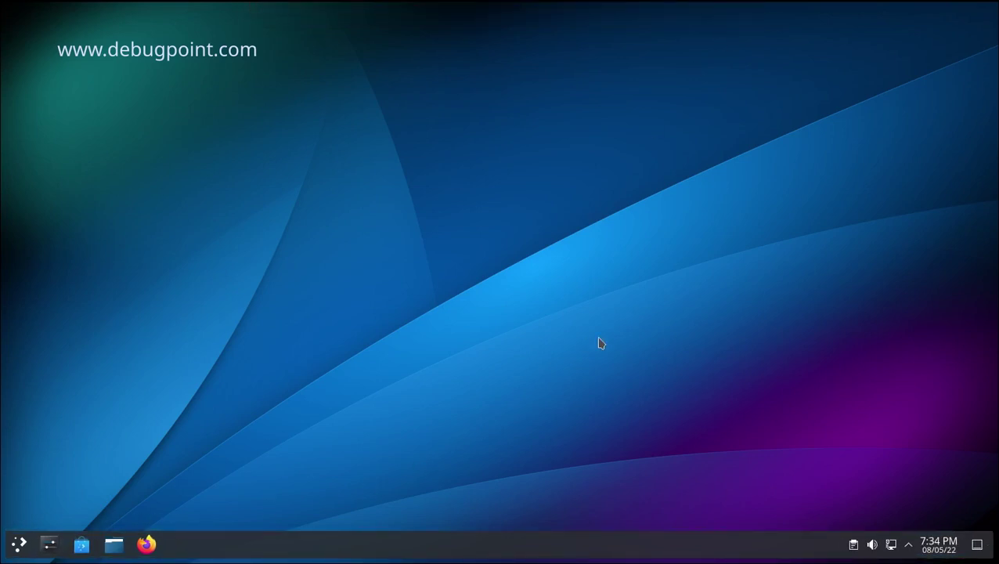
# Check the floating panel with a Dolphin window moved around the desktop, closing the window when done
pyautogui.click(116, 547)
pyautogui.moveTo(450, 104); pyautogui.dragTo(339, 88)
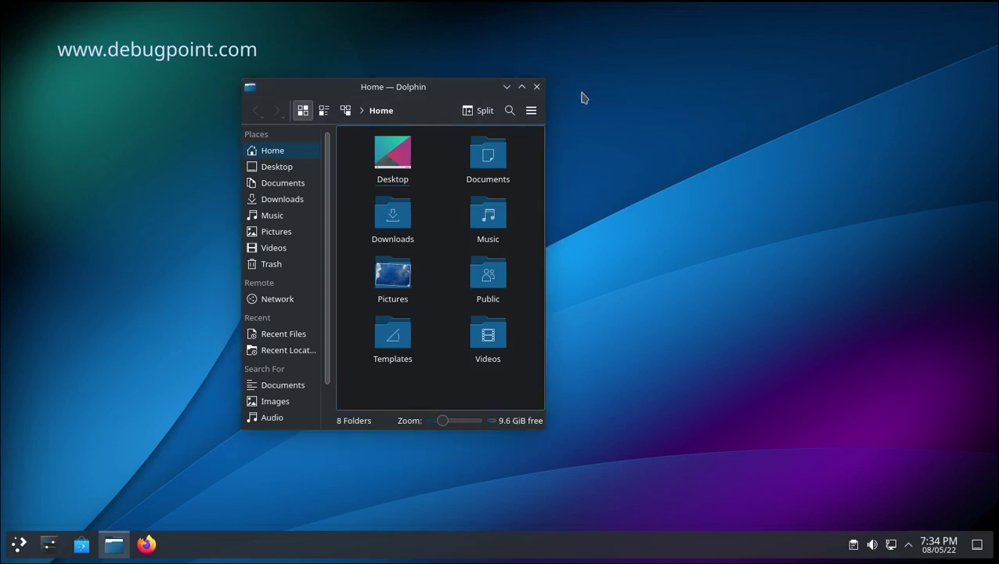
pyautogui.click(536, 88)
# Apply the Volna image as the desktop wallpaper and close the wallpaper settings
pyautogui.rightClick(758, 130)
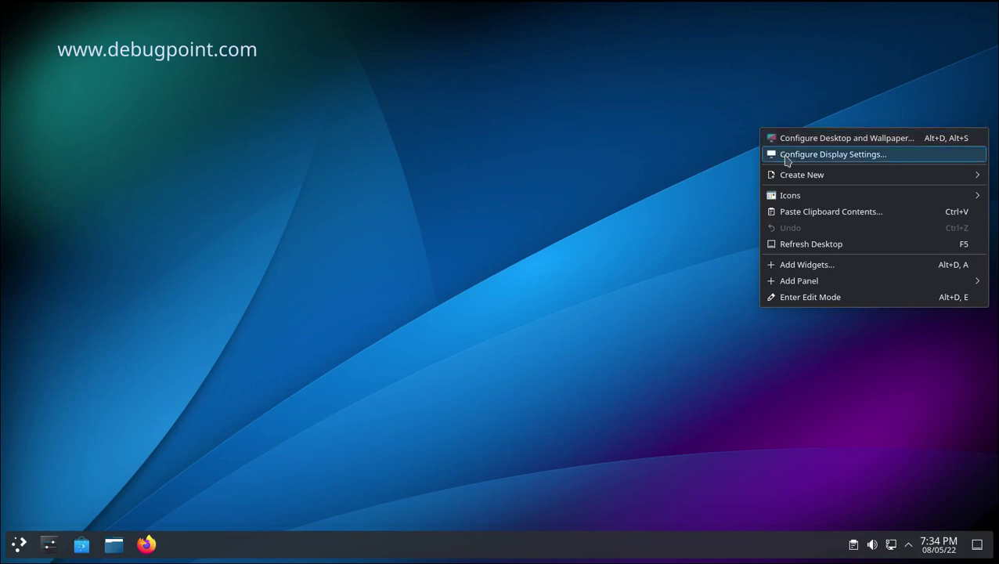
pyautogui.click(786, 139)
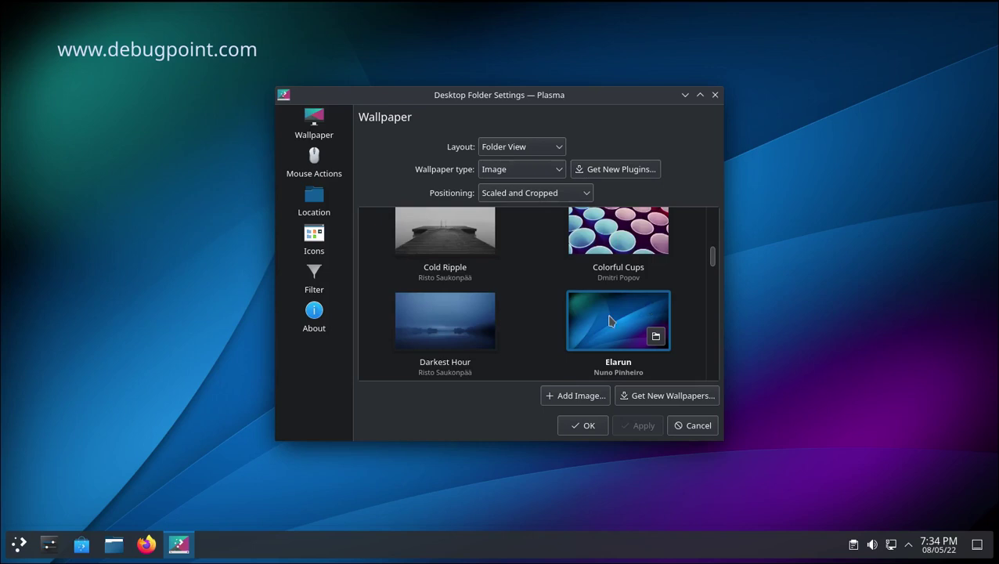
pyautogui.scroll(-10, 540, 330)
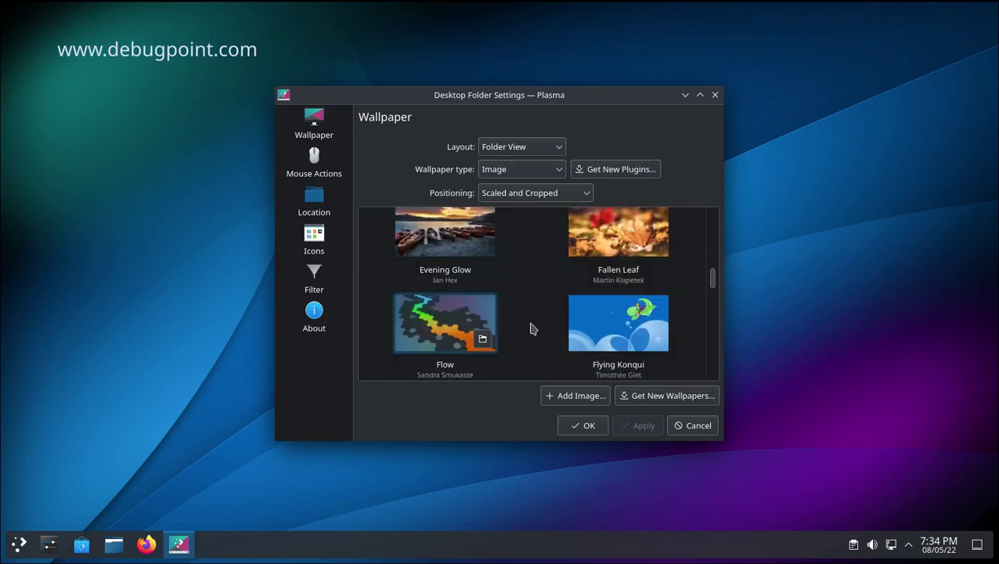
pyautogui.scroll(-2, 529, 332)
pyautogui.scroll(-10, 529, 331)
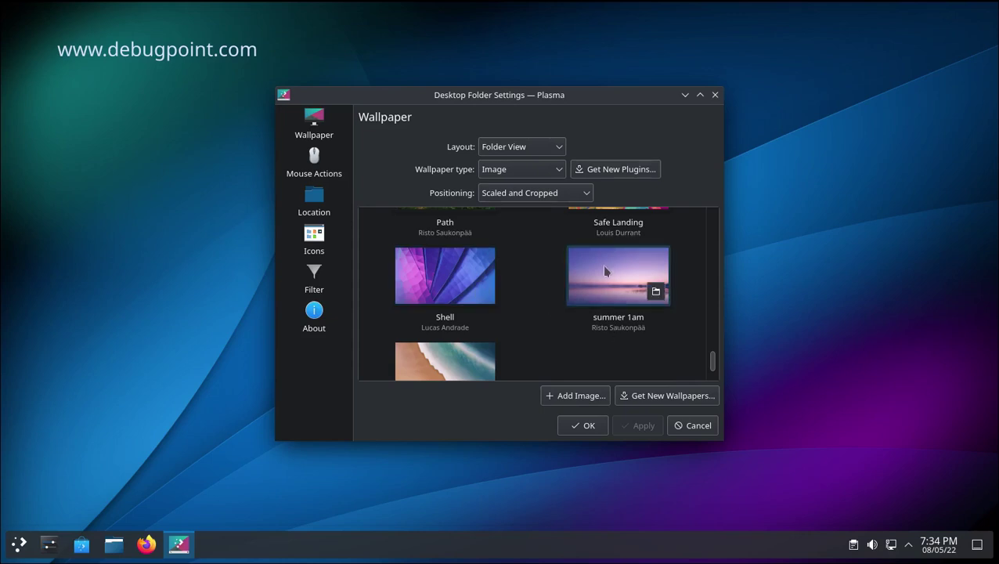
pyautogui.scroll(-1, 604, 271)
pyautogui.click(474, 329)
pyautogui.click(639, 424)
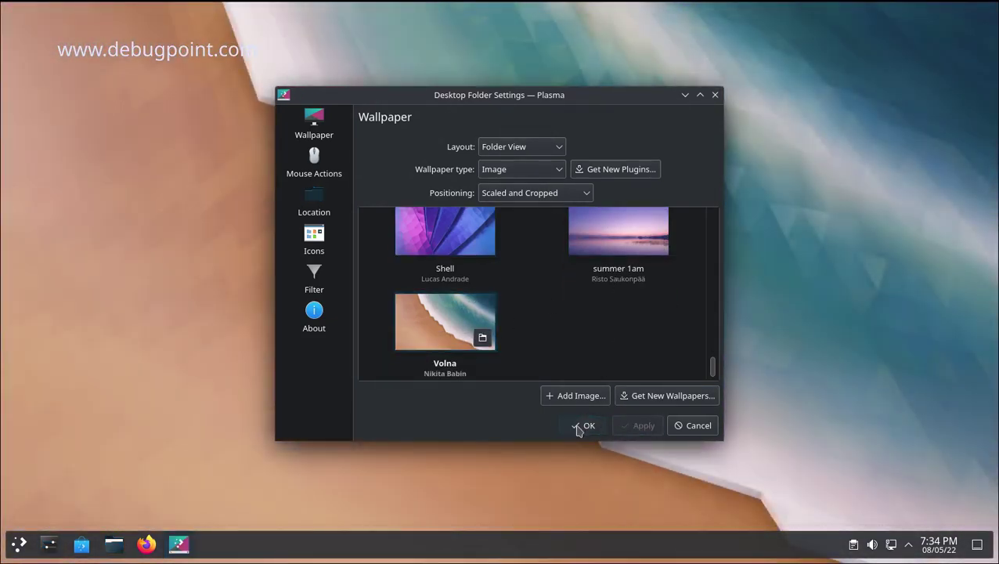
pyautogui.click(583, 425)
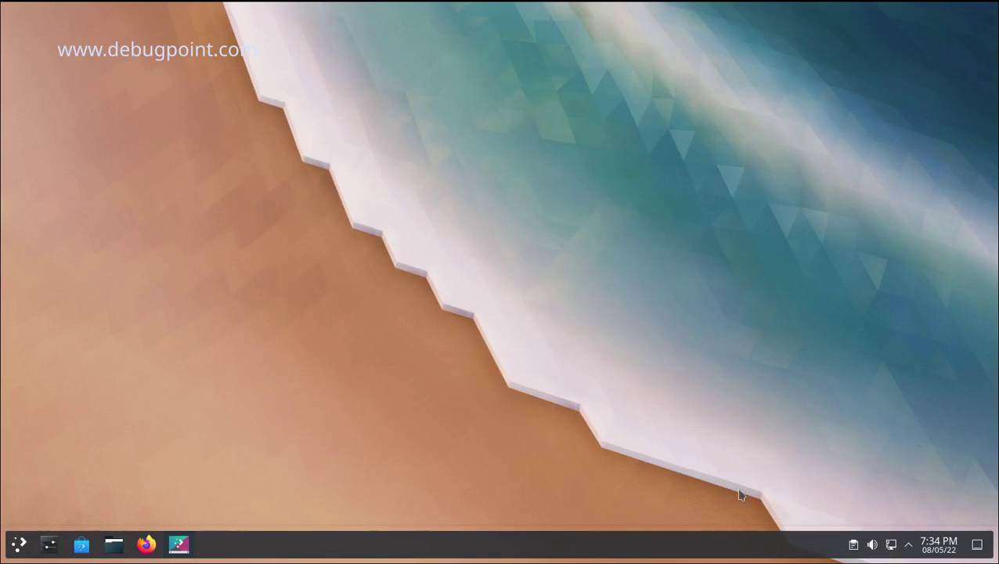
# Check the wallpaper-based accent color in the application launcher and return to the empty desktop
pyautogui.click(21, 543)
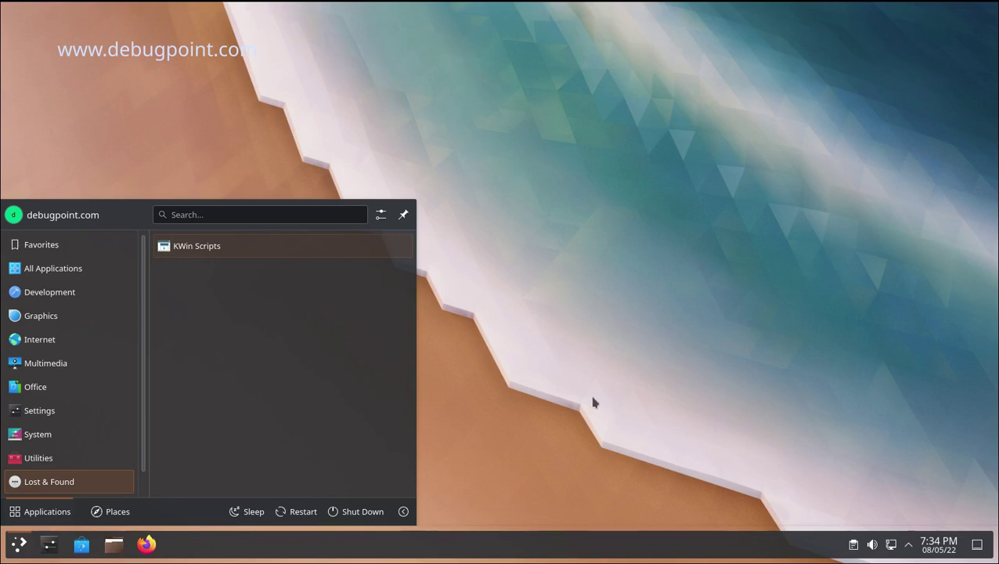
pyautogui.click(557, 213)
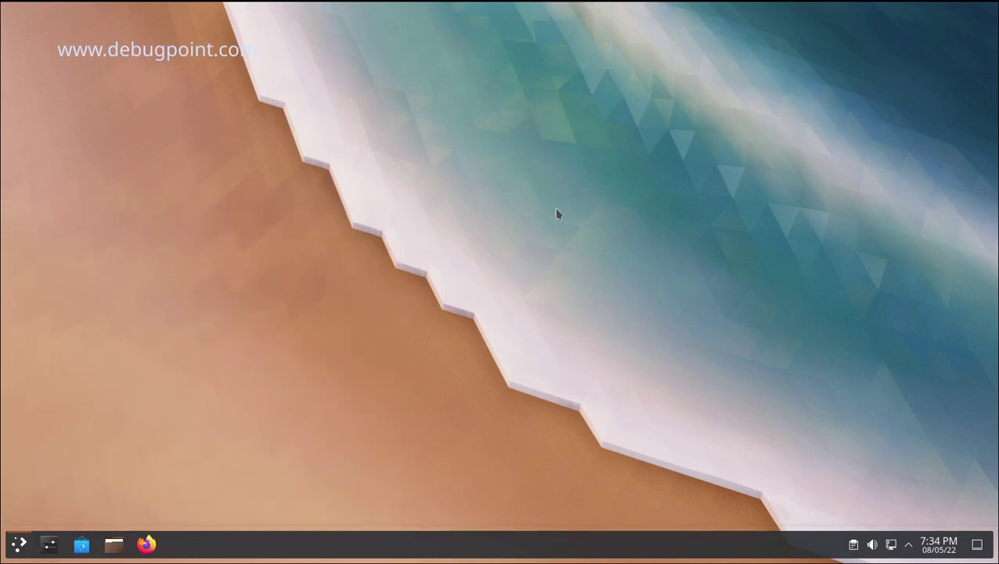
pyautogui.rightClick(448, 229)
pyautogui.click(329, 426)
# Open System Settings and apply the Light theme from the Quick Settings page
pyautogui.click(50, 546)
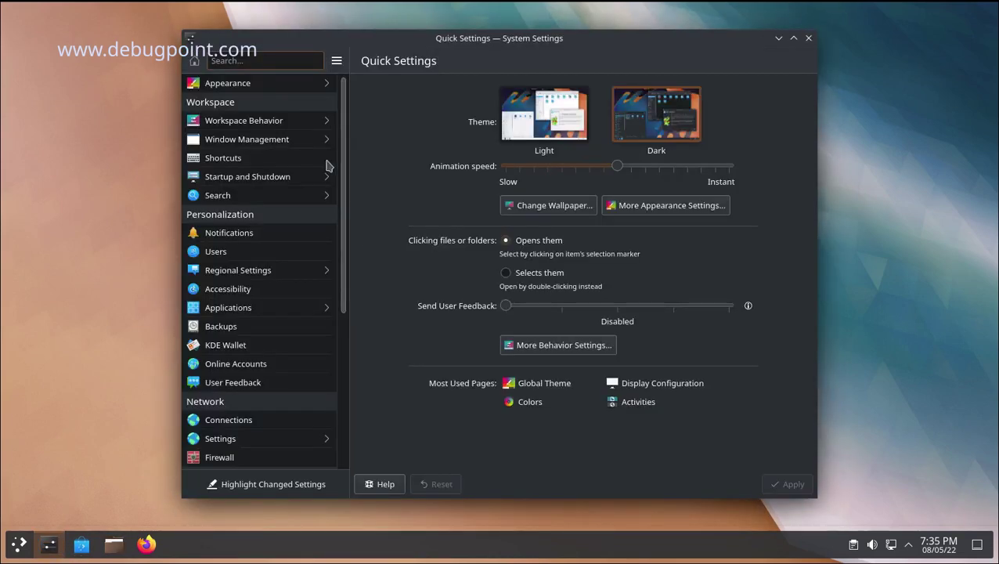
pyautogui.click(230, 83)
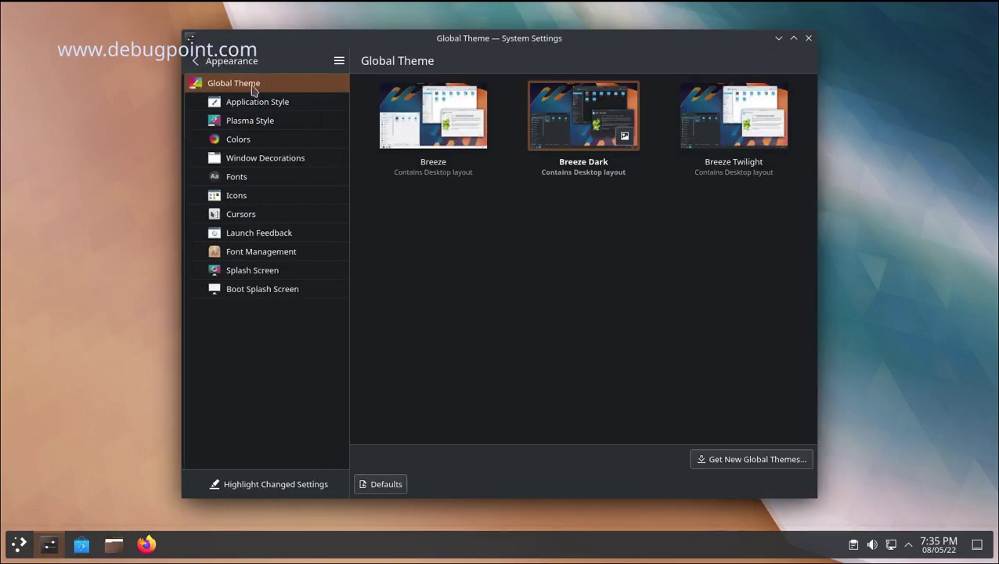
pyautogui.click(194, 62)
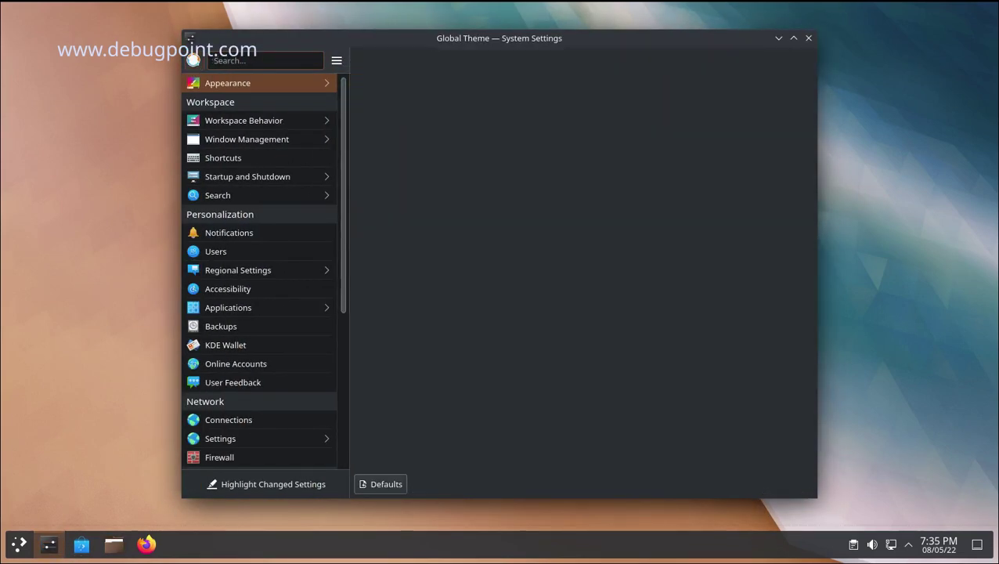
pyautogui.click(542, 111)
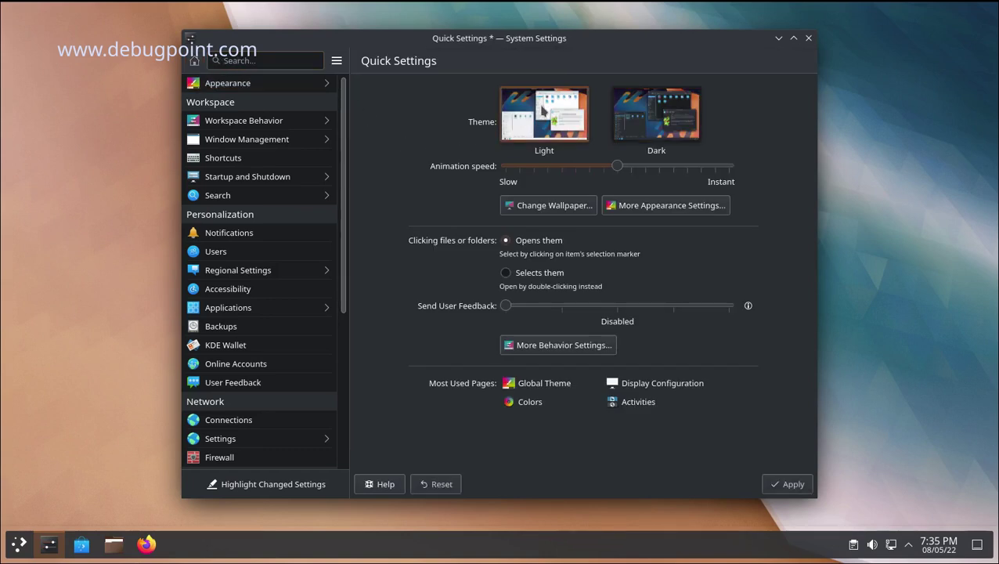
pyautogui.click(789, 487)
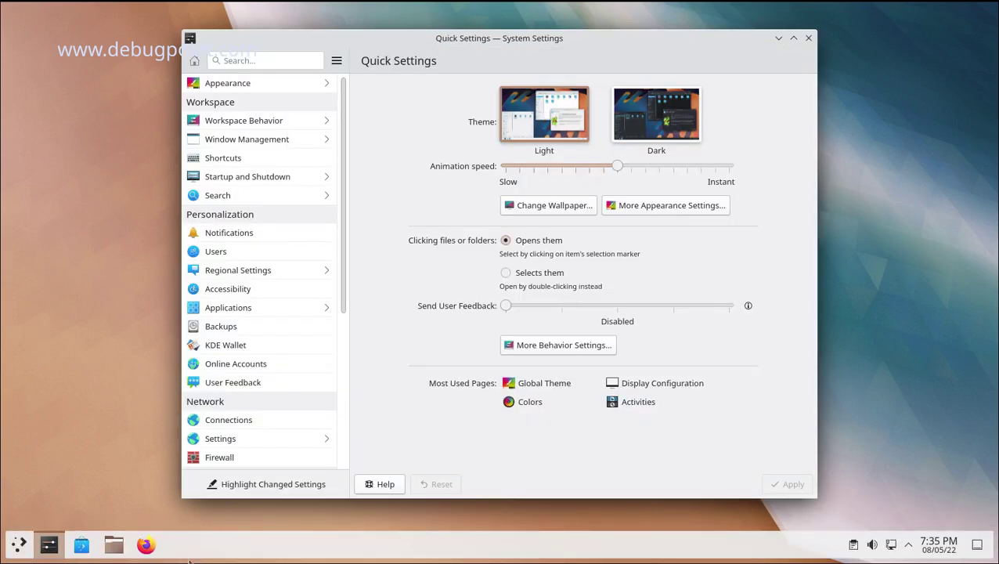
pyautogui.click(270, 84)
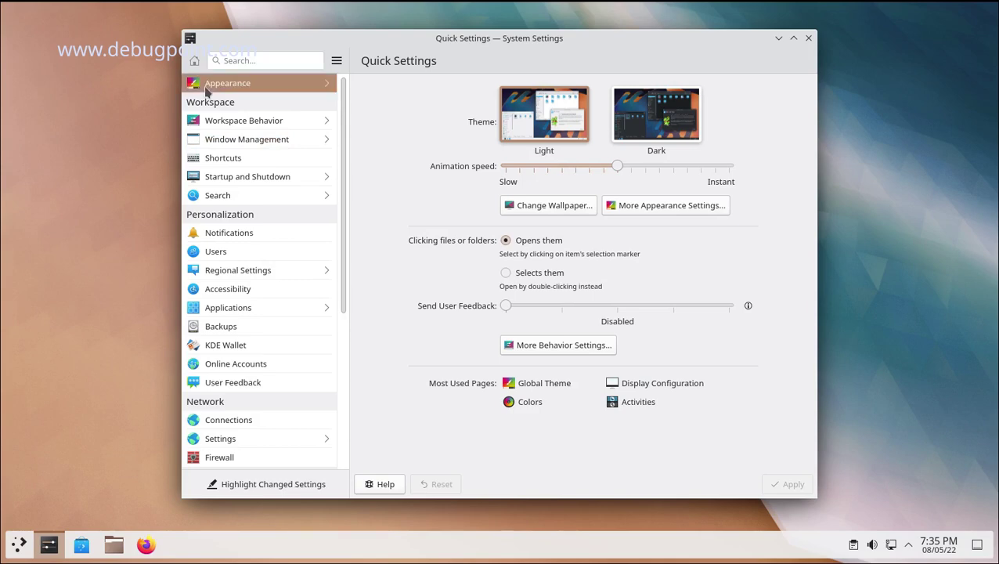
pyautogui.click(193, 61)
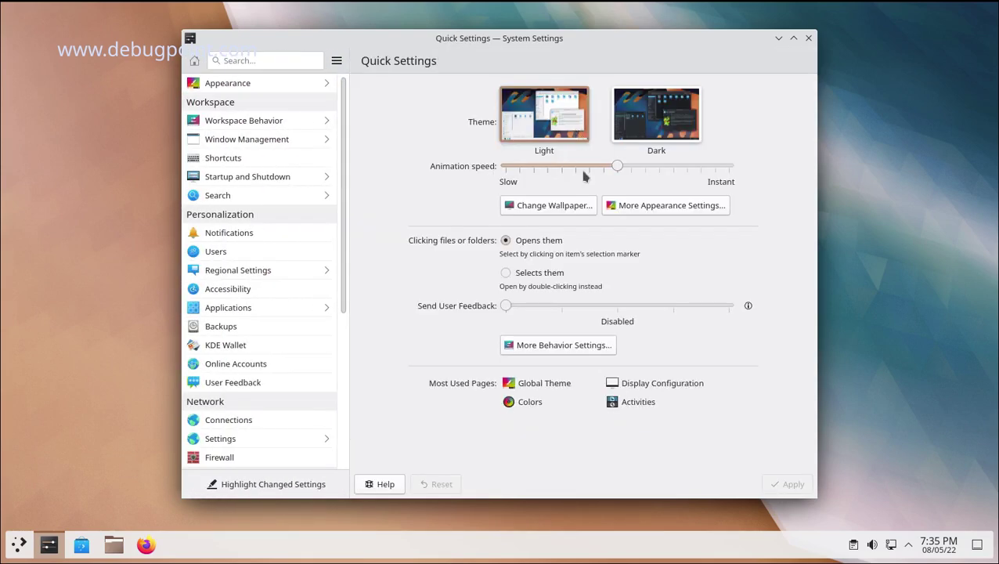
# Open the wallpaper settings from Quick Settings and apply the Darkest Hour image
pyautogui.click(559, 205)
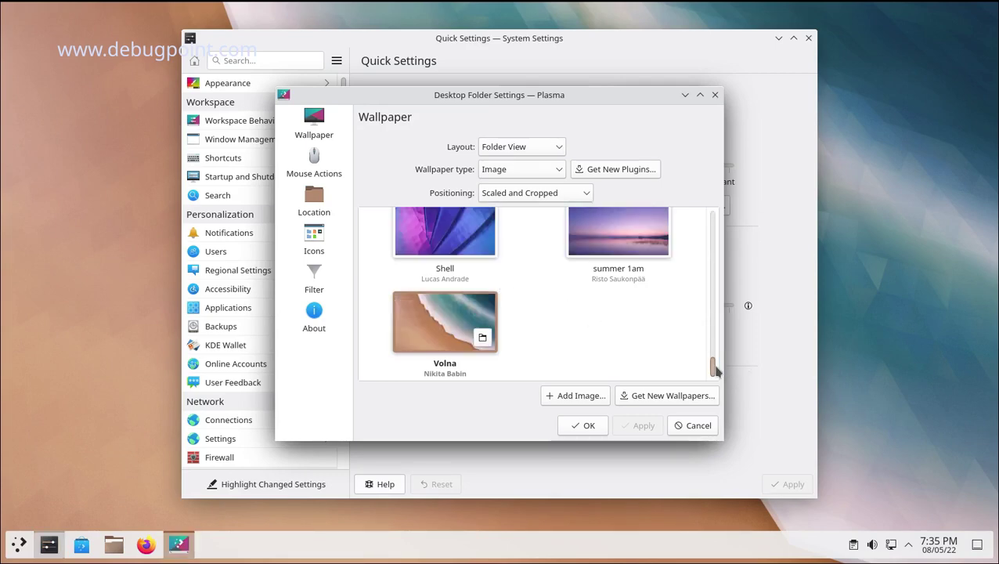
pyautogui.moveTo(713, 365); pyautogui.dragTo(713, 262)
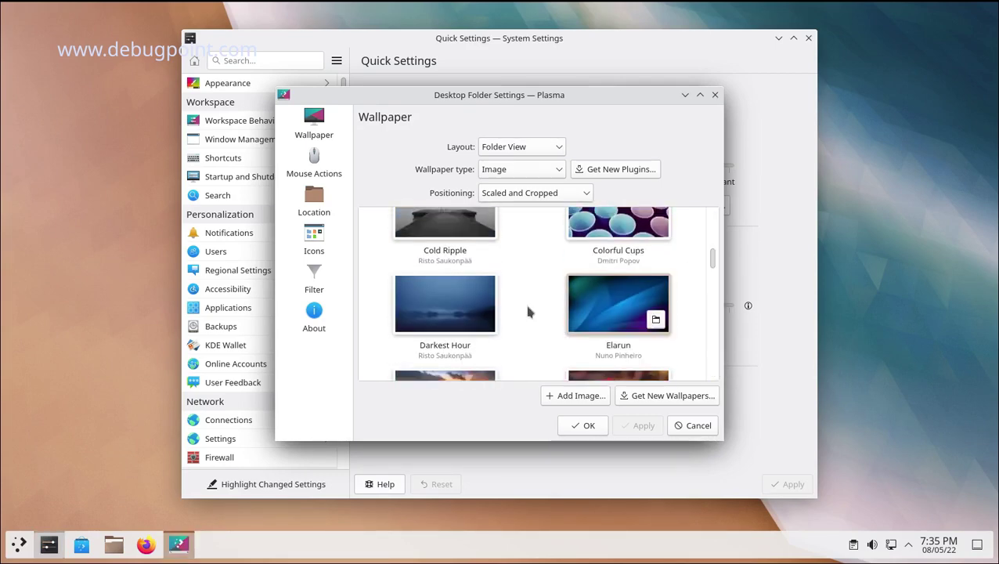
pyautogui.click(445, 304)
pyautogui.click(643, 425)
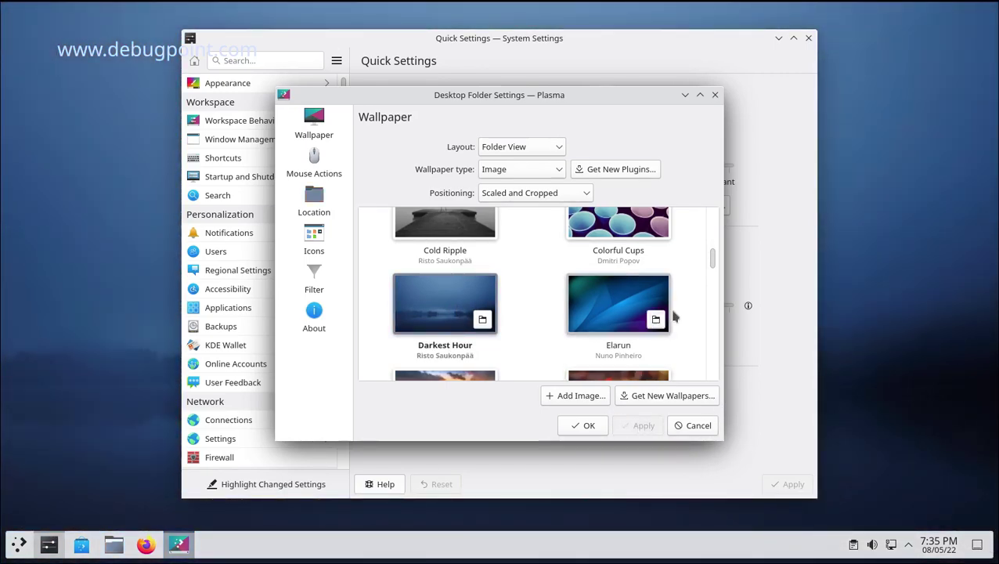
# Apply the Fallen Leaf image as the wallpaper and close the wallpaper settings
pyautogui.scroll(-3, 673, 314)
pyautogui.click(627, 235)
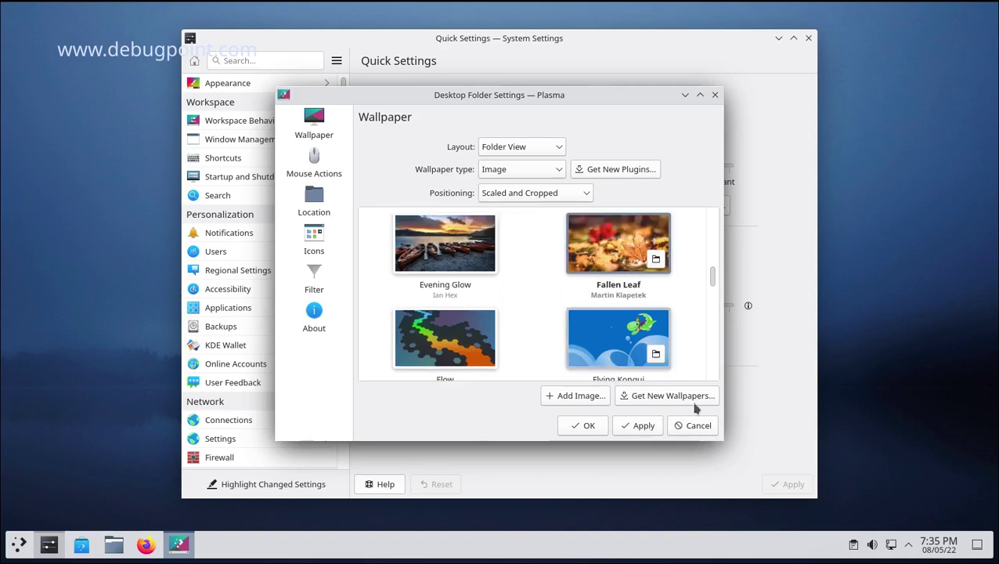
pyautogui.click(644, 425)
pyautogui.click(715, 96)
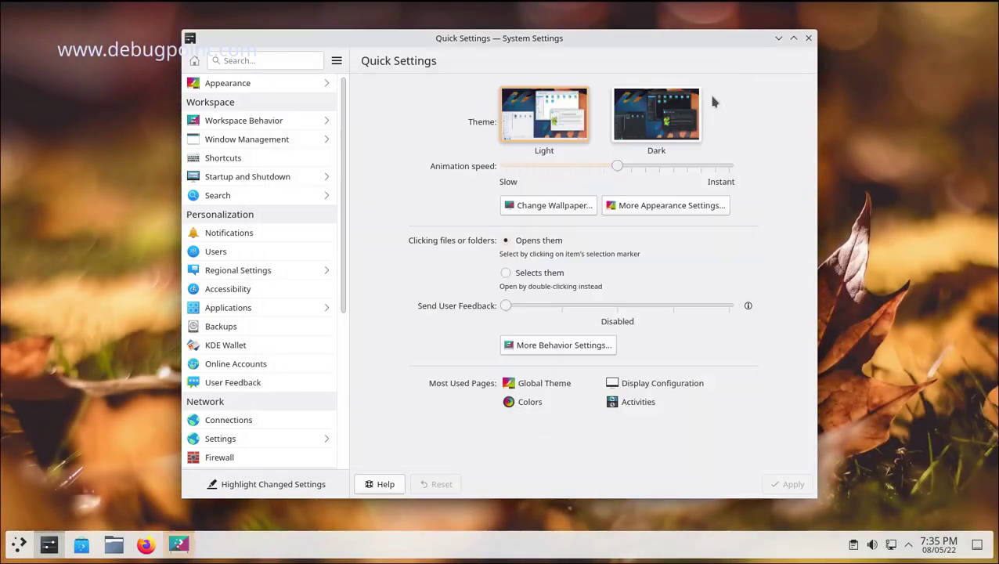
# Check the accent color in a Dolphin window, closing both Dolphin and System Settings when done
pyautogui.click(124, 547)
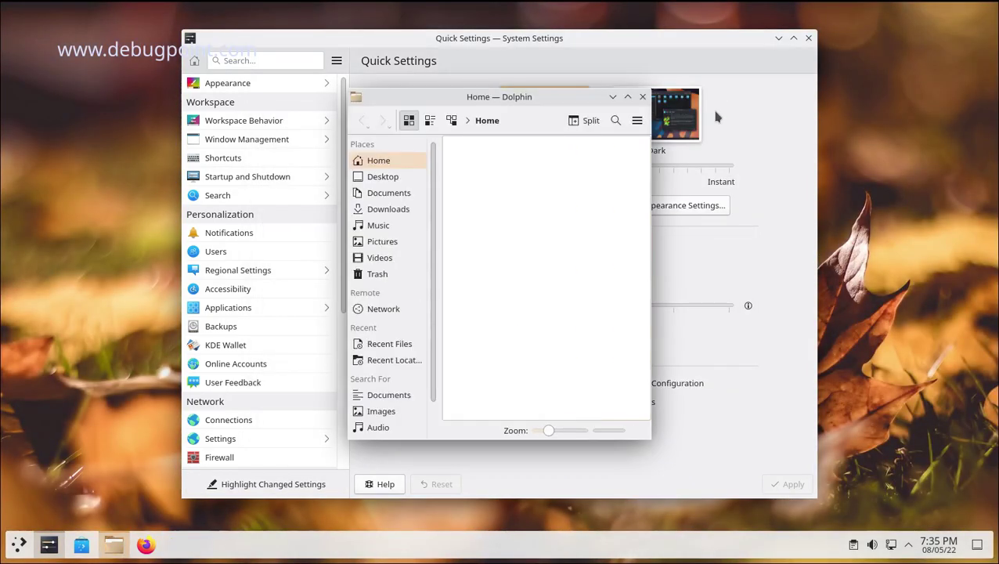
pyautogui.click(641, 96)
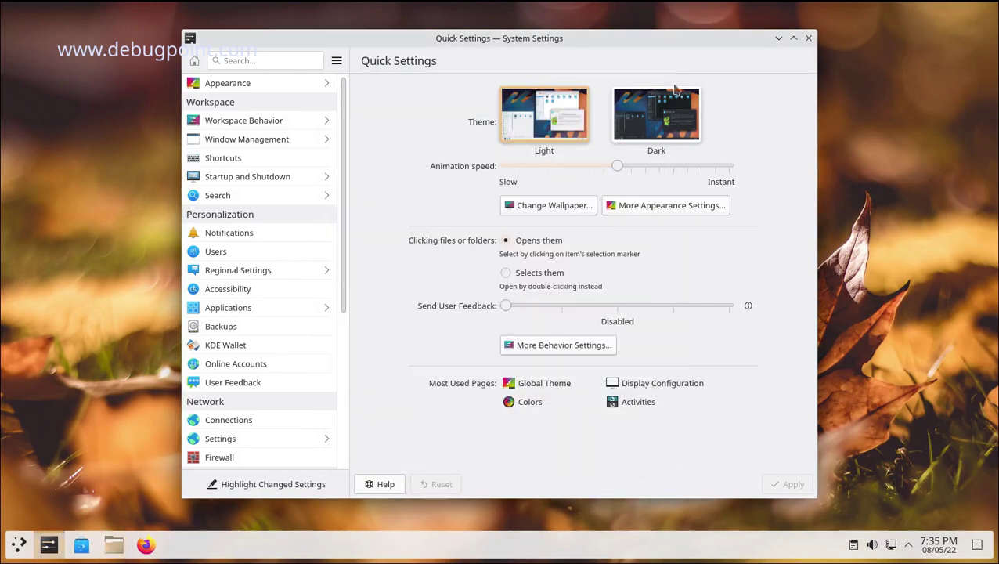
pyautogui.click(808, 38)
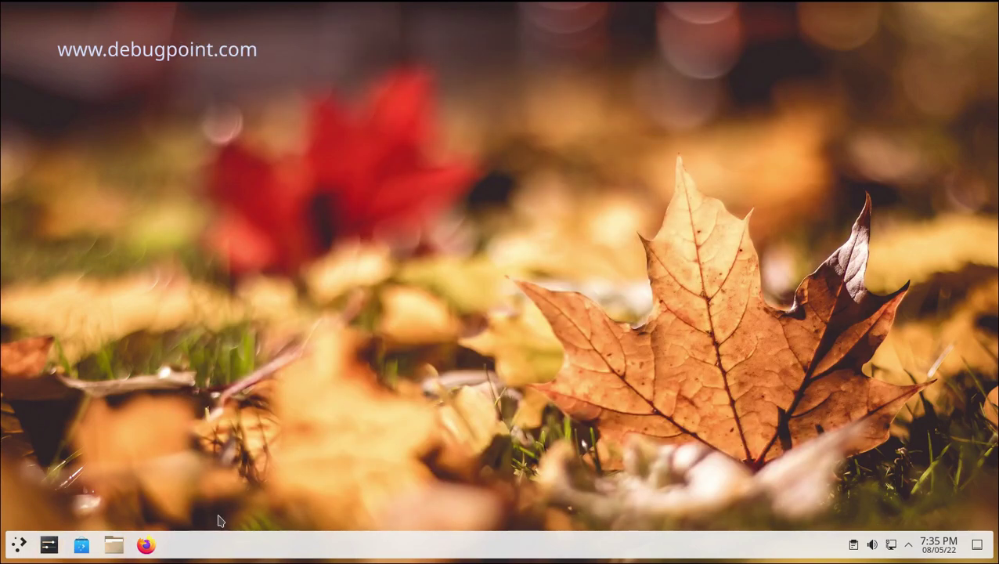
# Move the floating panel to the left edge of the desktop in edit mode and close its configuration
pyautogui.rightClick(365, 542)
pyautogui.click(417, 515)
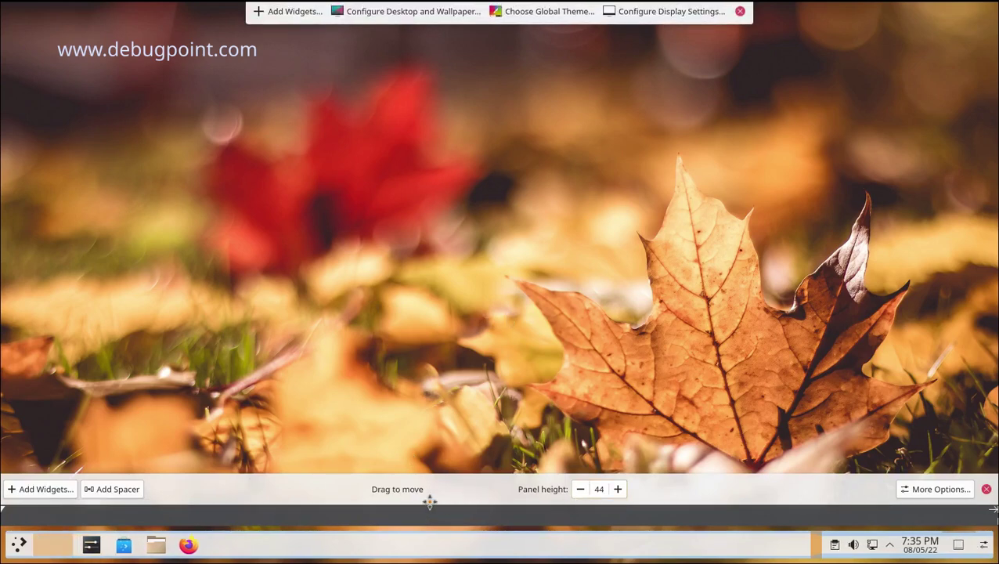
pyautogui.moveTo(429, 502); pyautogui.dragTo(167, 341)
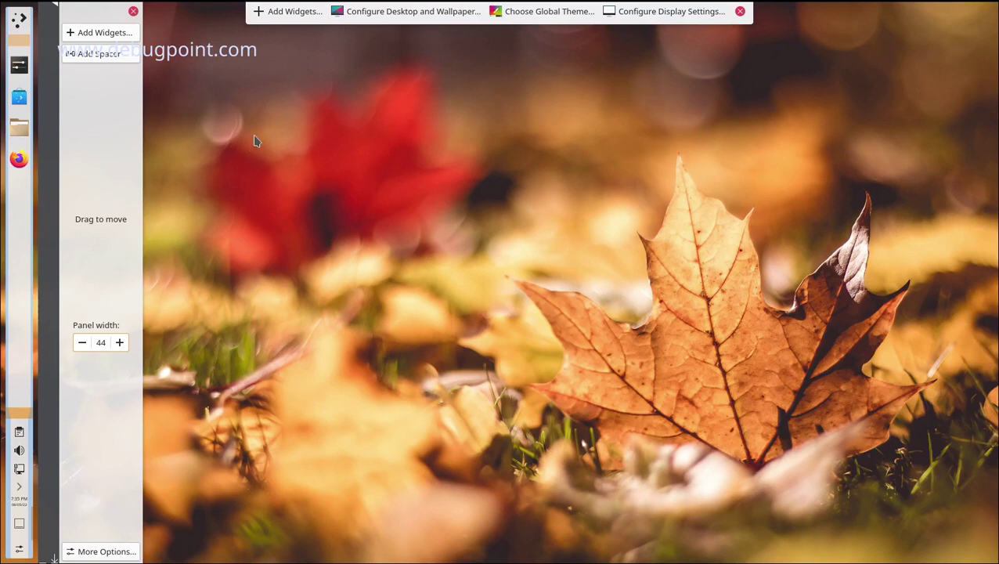
pyautogui.click(133, 11)
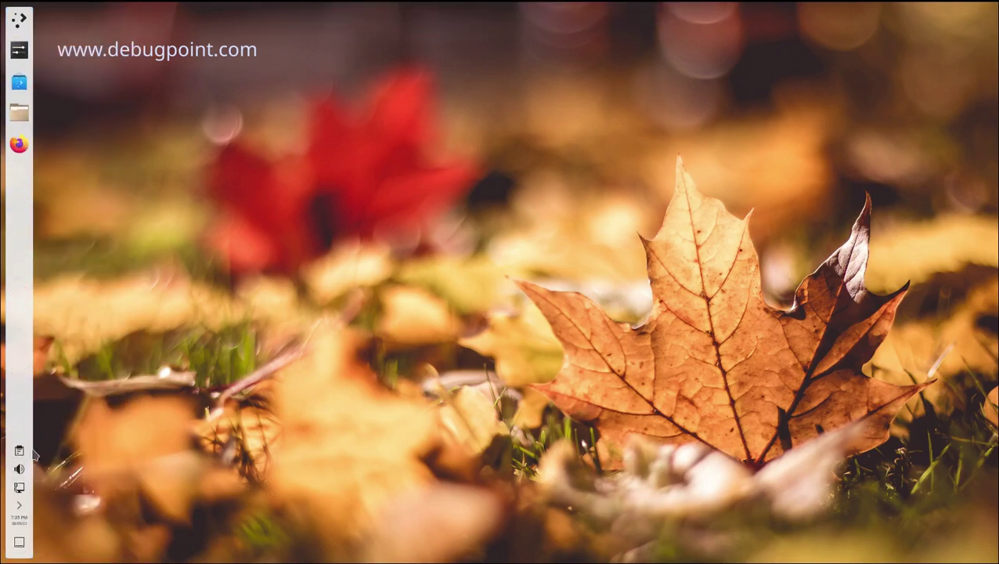
# Check how the application launcher opens and closes from the vertical floating panel
pyautogui.click(19, 20)
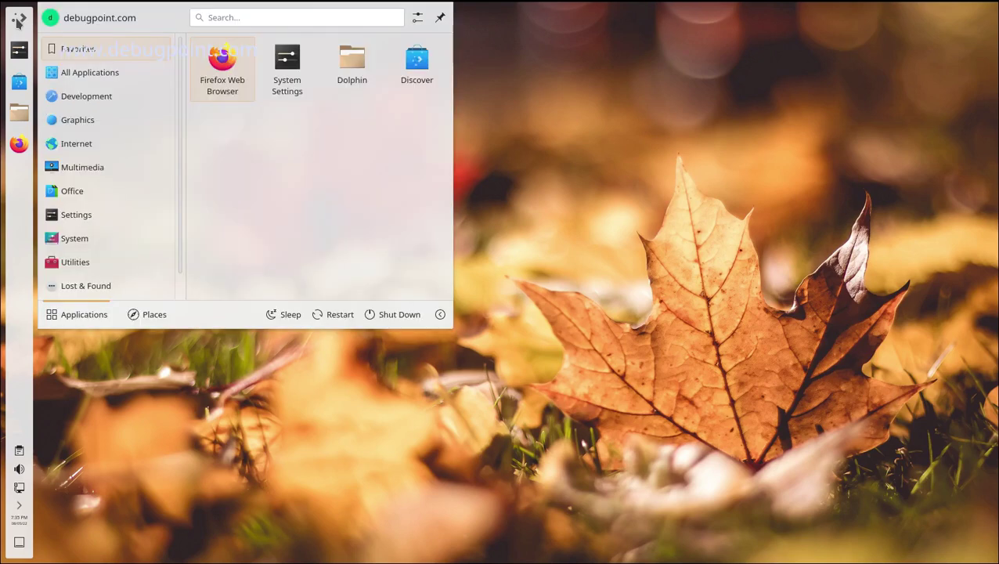
pyautogui.click(19, 21)
pyautogui.click(18, 24)
pyautogui.click(19, 24)
# Move the floating panel from the left edge to the top edge of the desktop and exit edit mode
pyautogui.rightClick(19, 217)
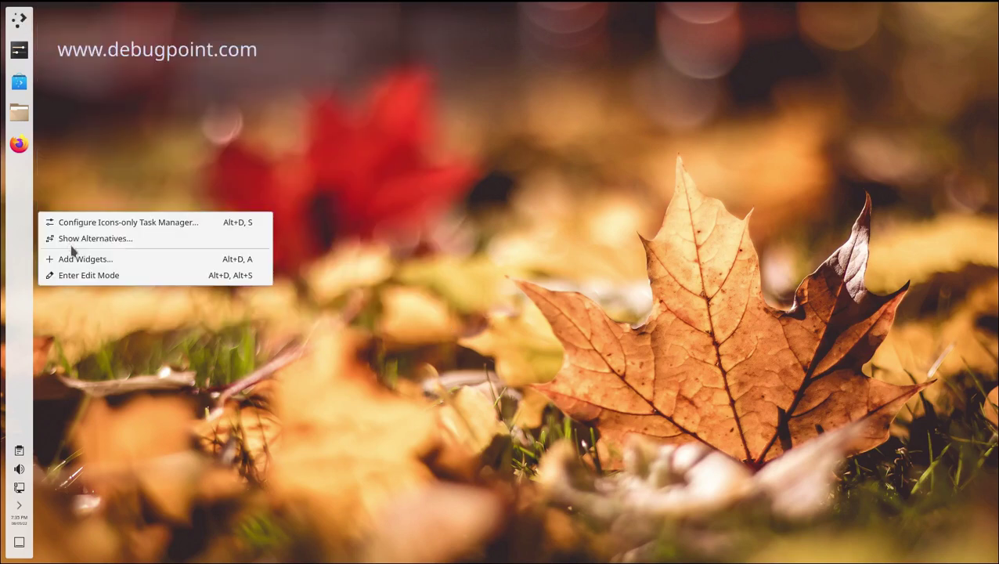
pyautogui.click(86, 271)
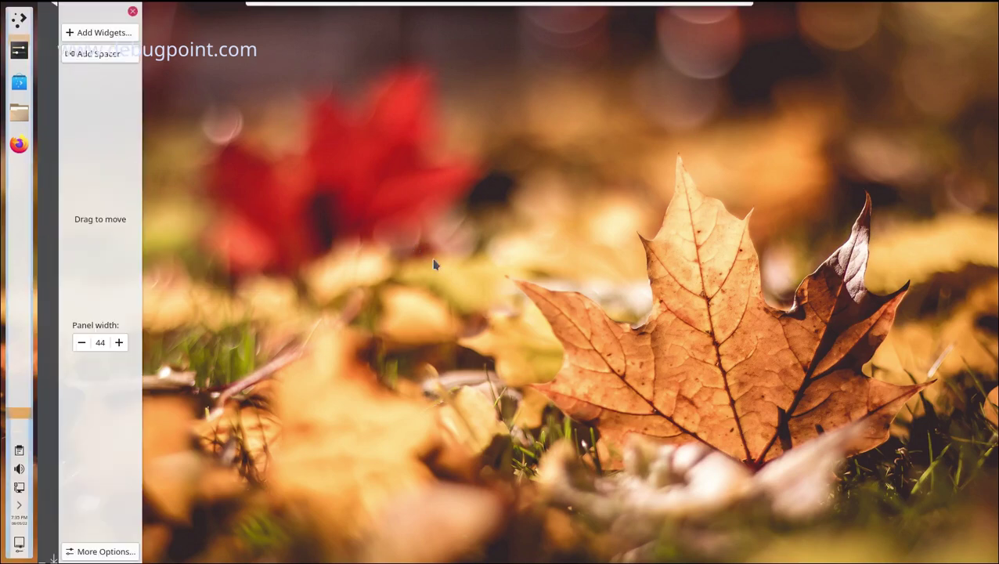
pyautogui.moveTo(131, 219); pyautogui.dragTo(181, 35)
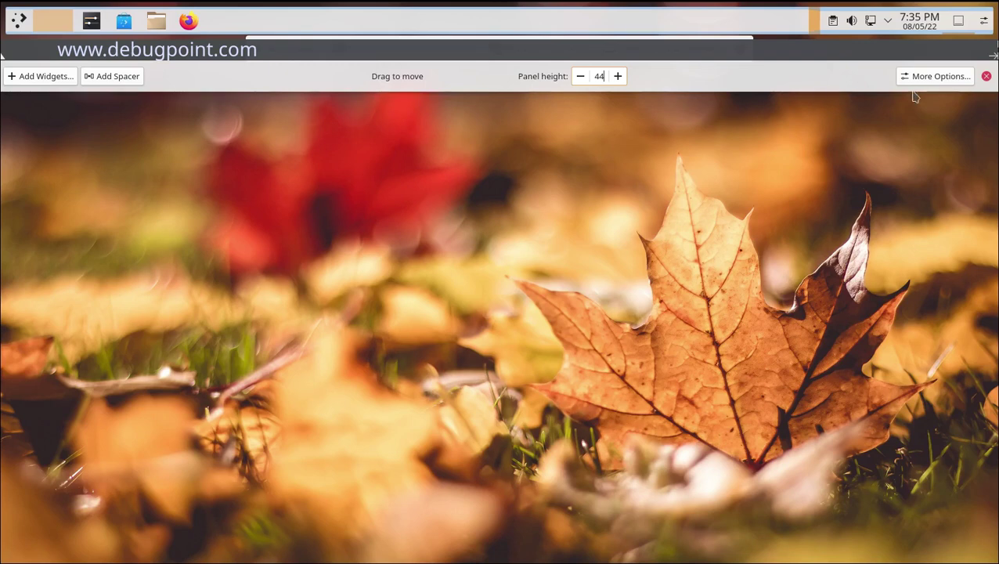
pyautogui.click(987, 77)
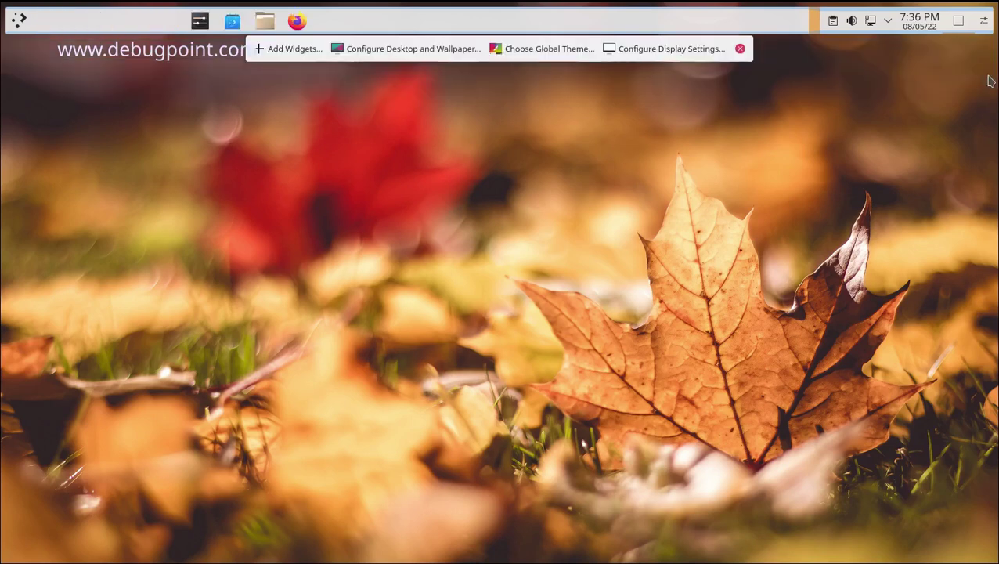
pyautogui.click(739, 47)
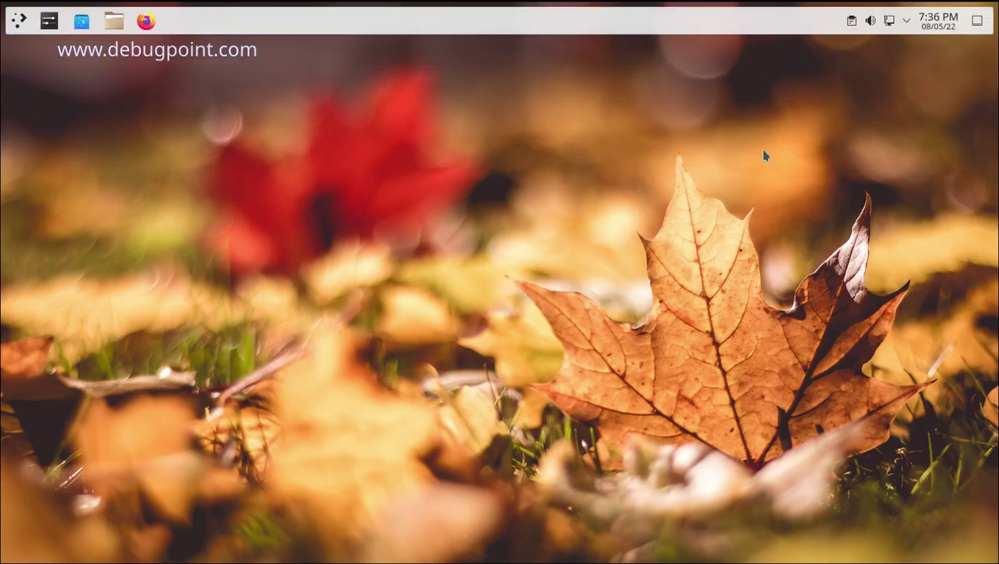
# Check how the application launcher opens and closes from the floating panel at the desktop's top edge
pyautogui.click(19, 22)
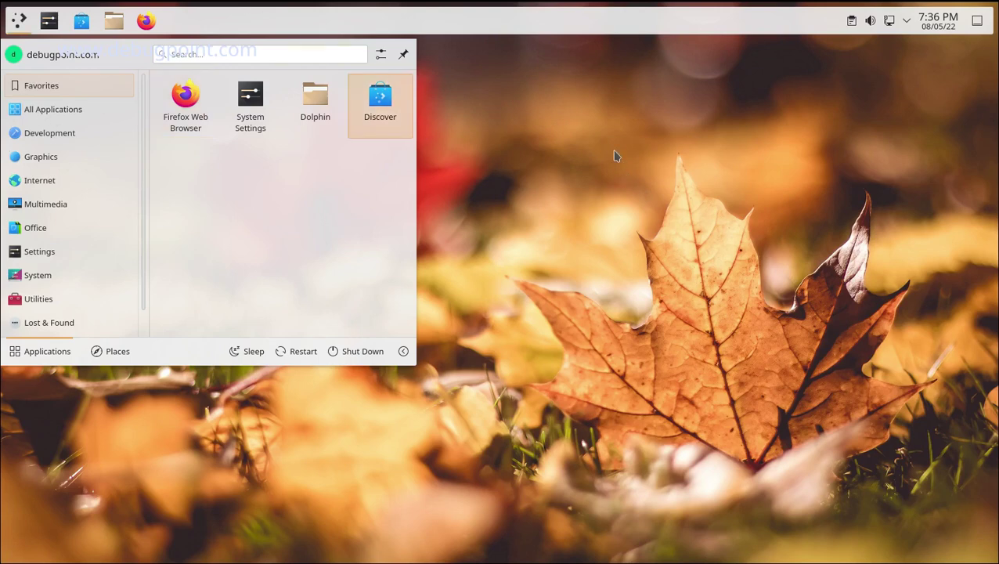
pyautogui.click(625, 117)
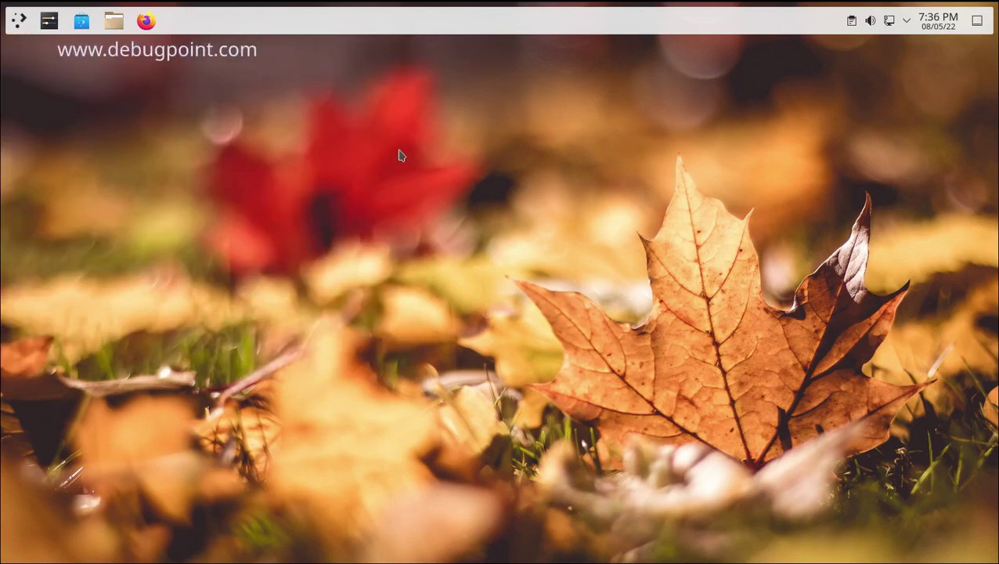